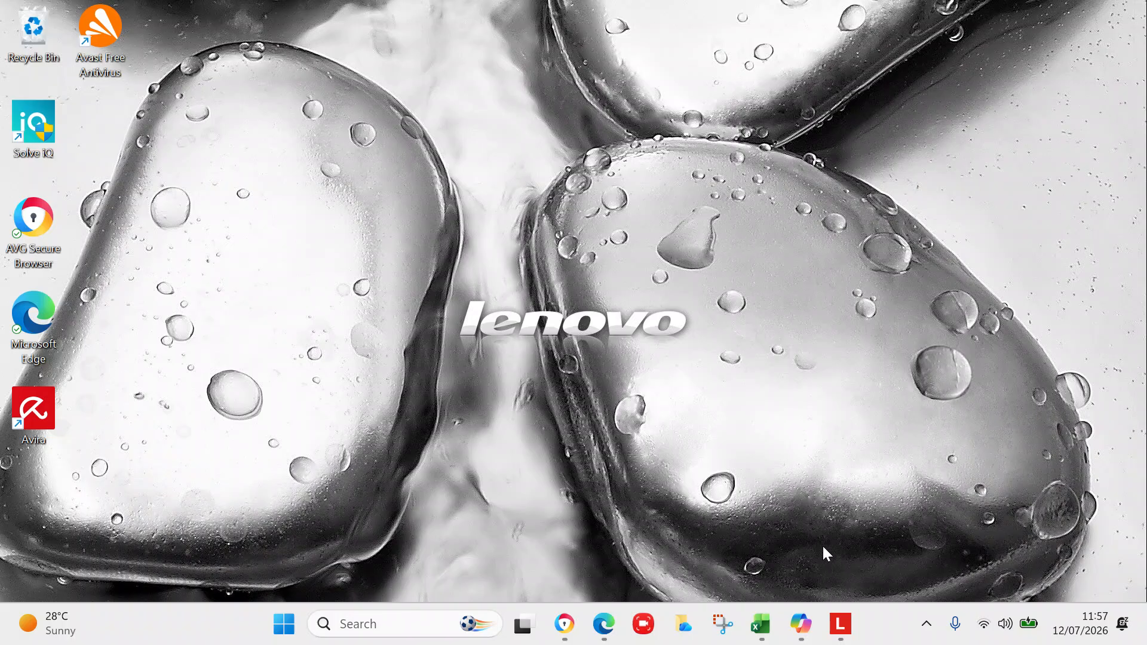
Step: Switch to the Excel workbook on the Lesson 2 sheet and collapse the expanded formula bar
left_click(758, 624)
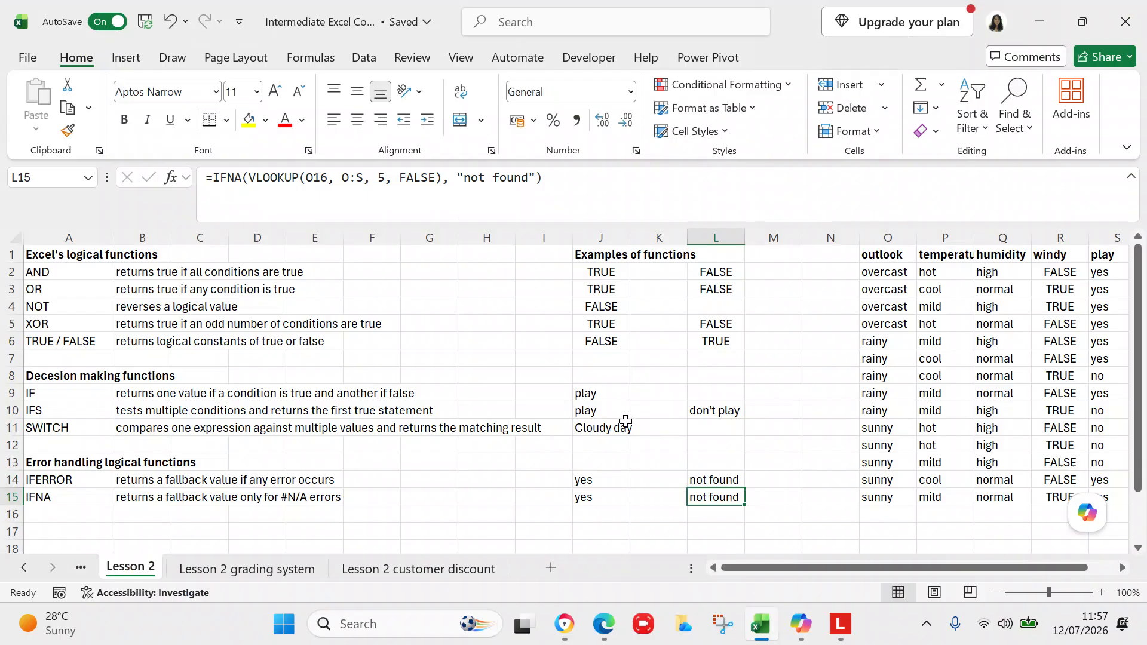
left_click(509, 322)
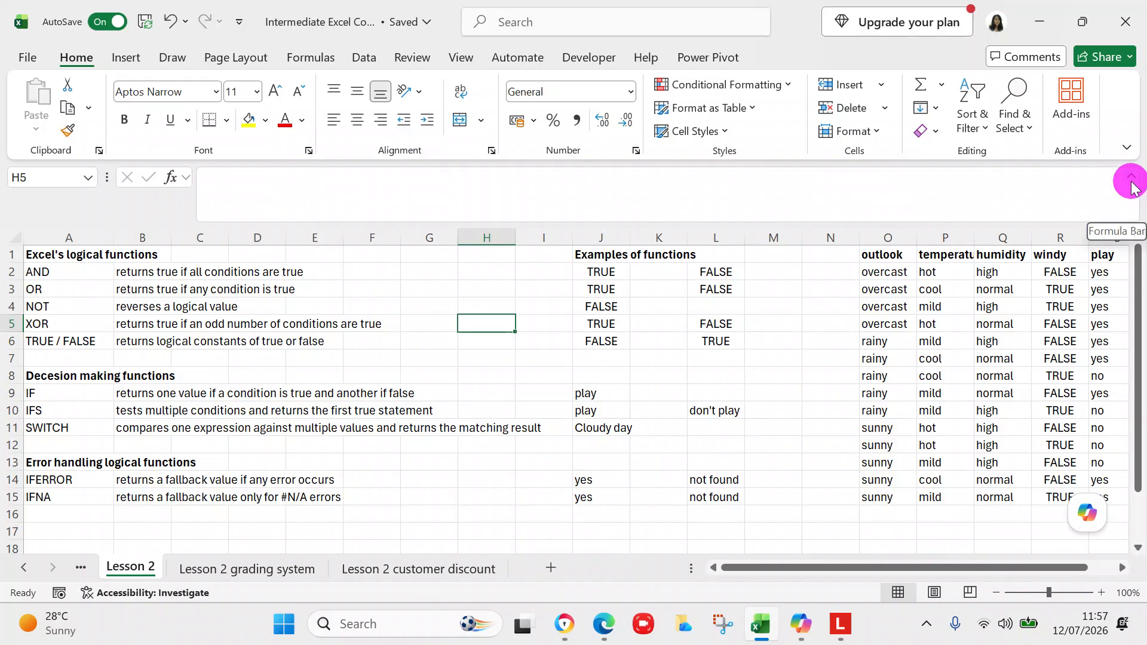
left_click(1130, 177)
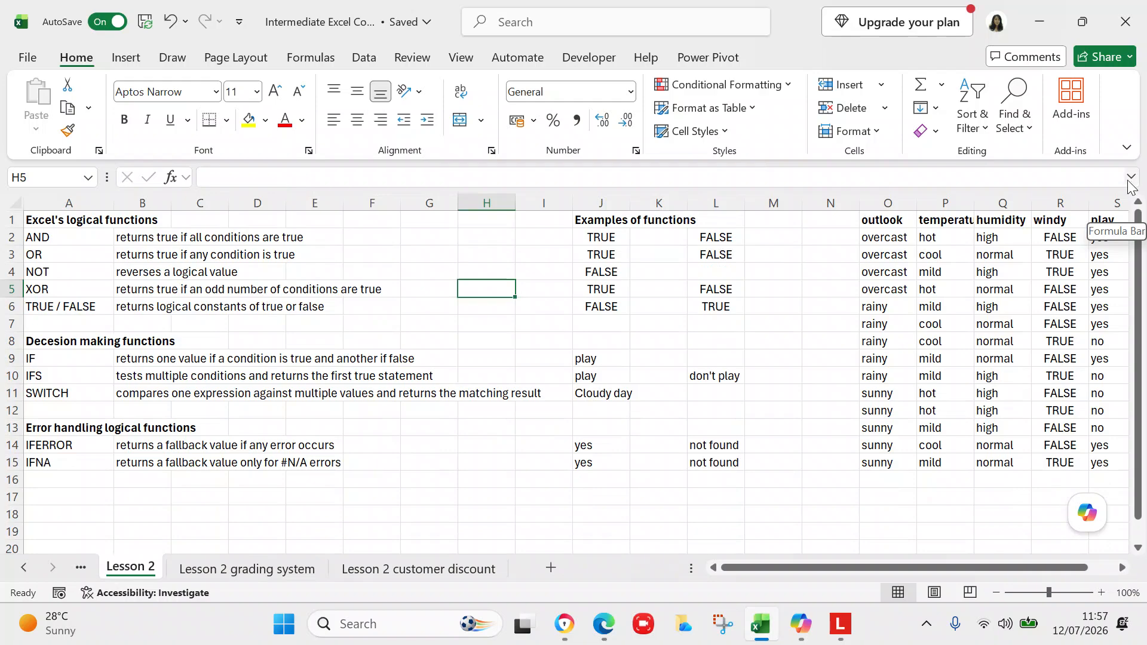
Step: Correct the spelling of the heading in A8 to read 'Decision making functions'
left_click(87, 343)
left_click(236, 176)
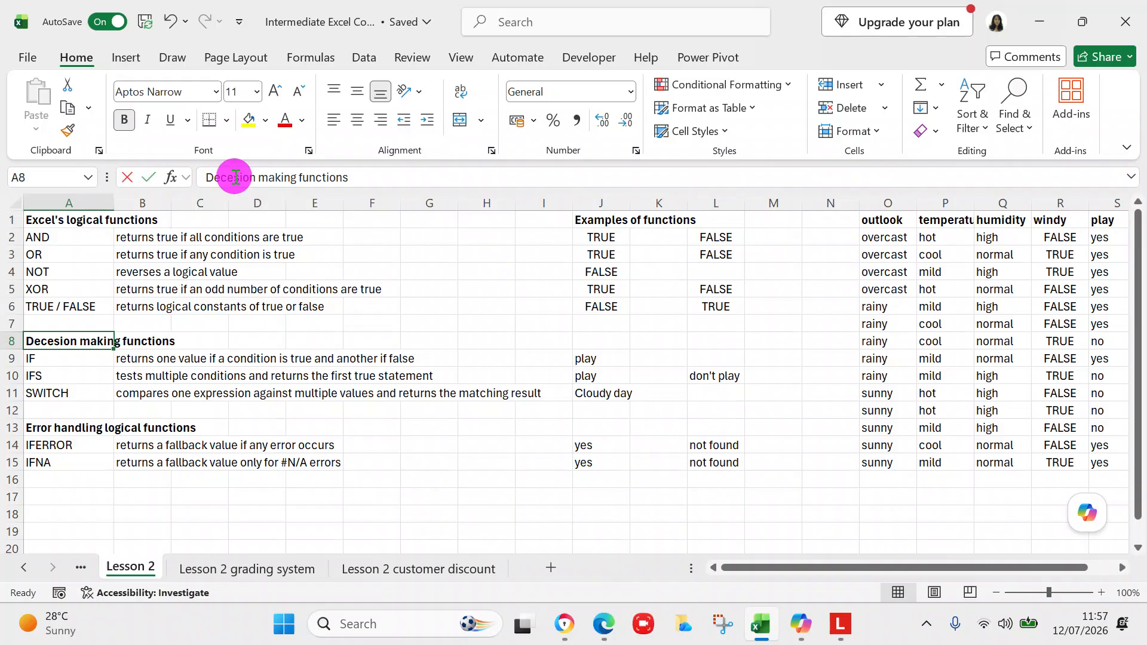
key("BackSpace")
type("i")
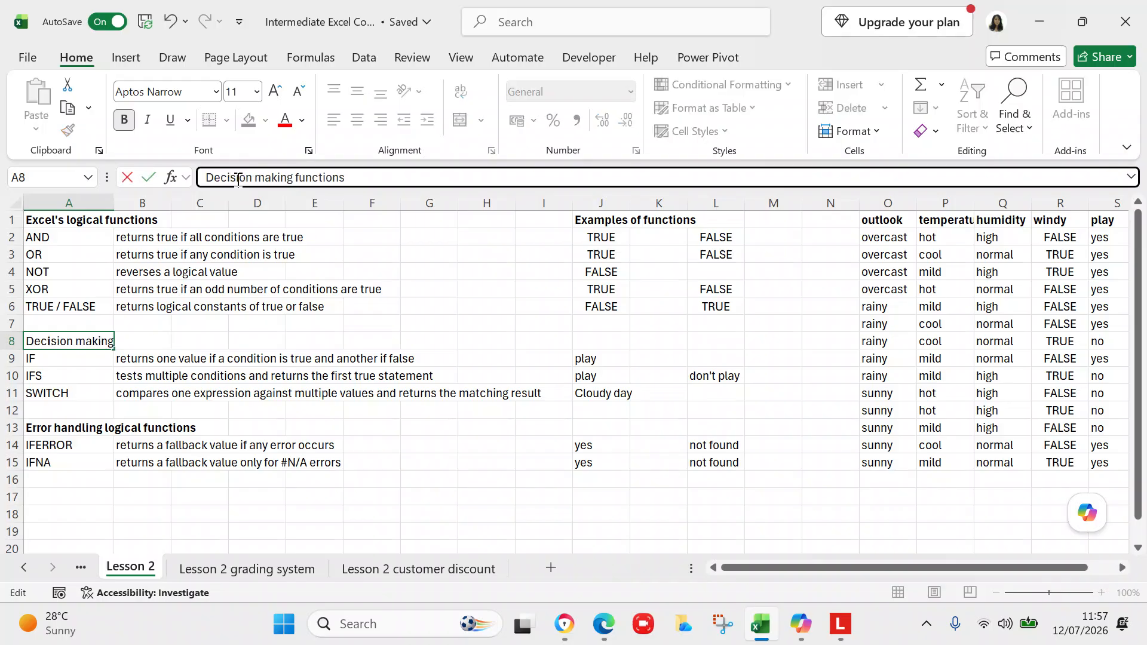
left_click(445, 233)
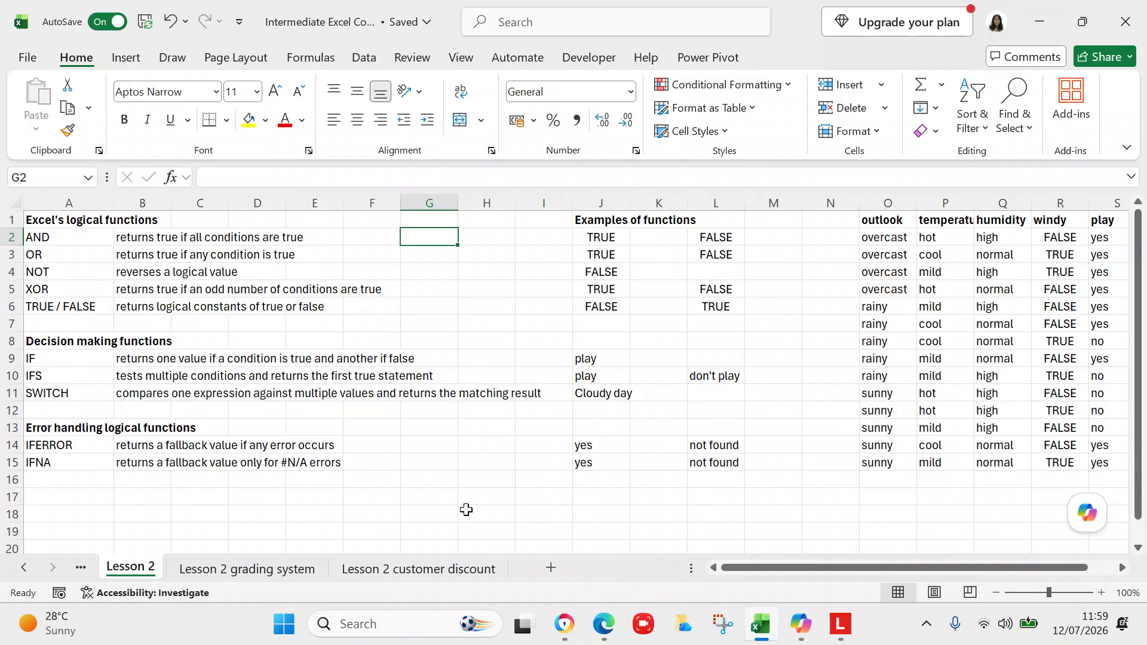
Step: Insert the word 'value' after 'another' in the IF description in B9
left_click(137, 359)
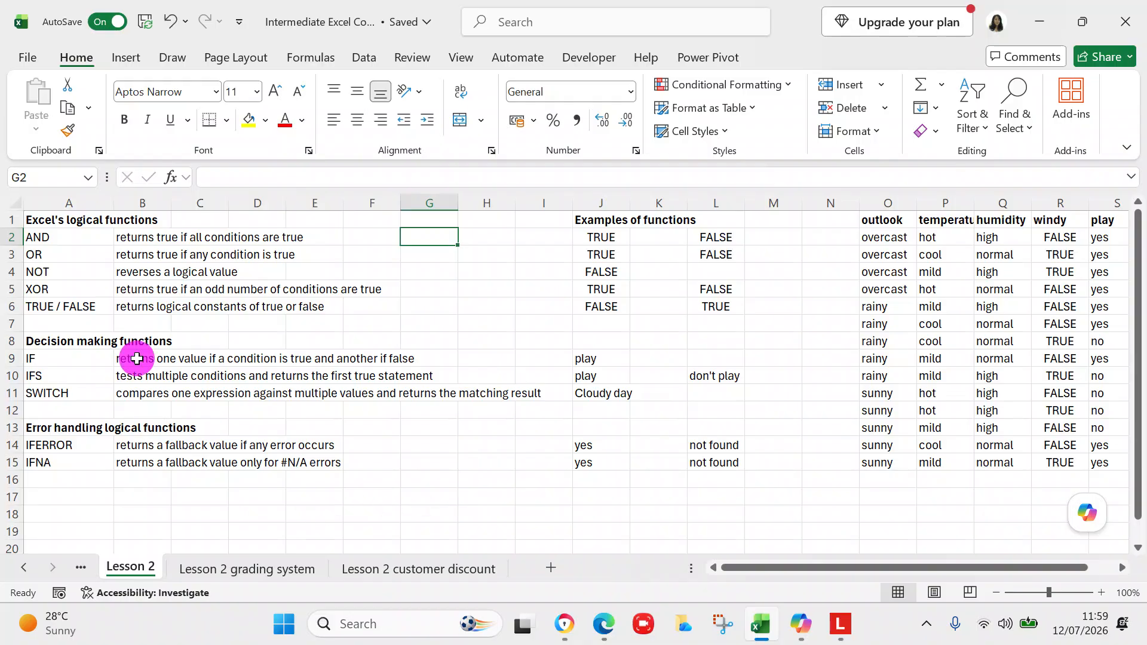
left_click(468, 177)
type("va")
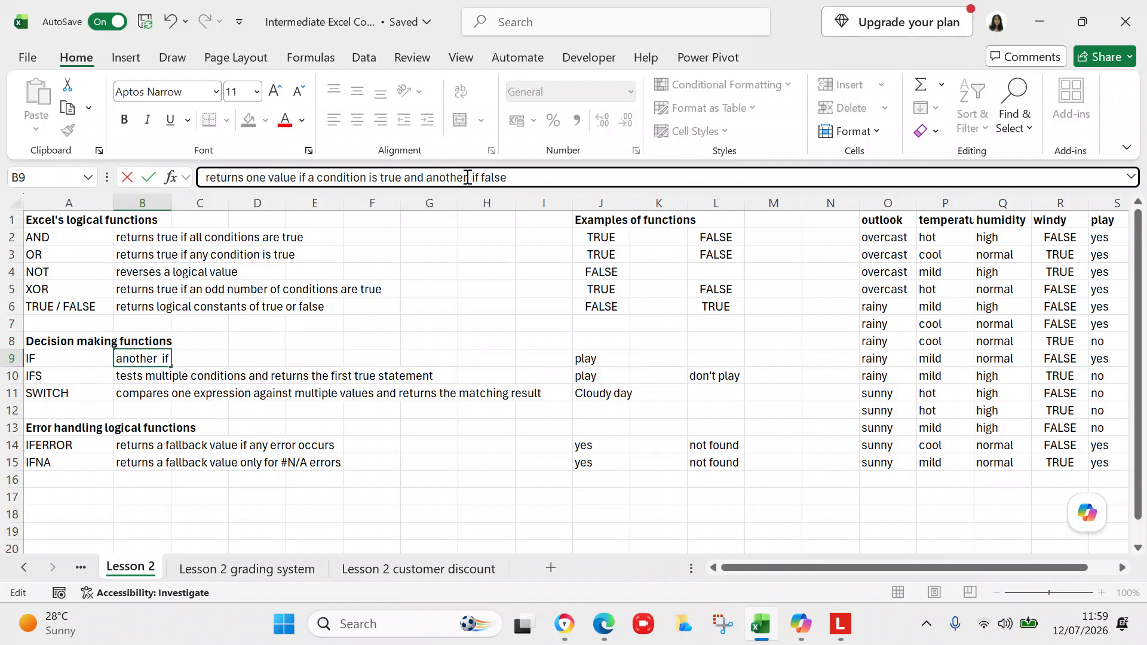
type("lue")
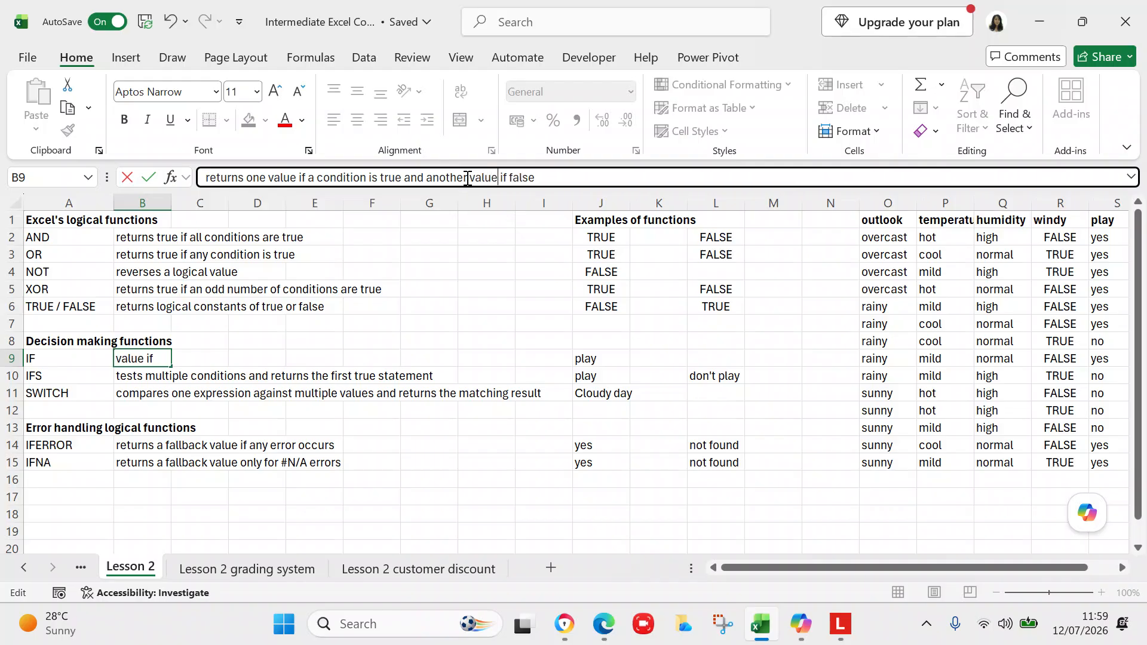
left_click(154, 378)
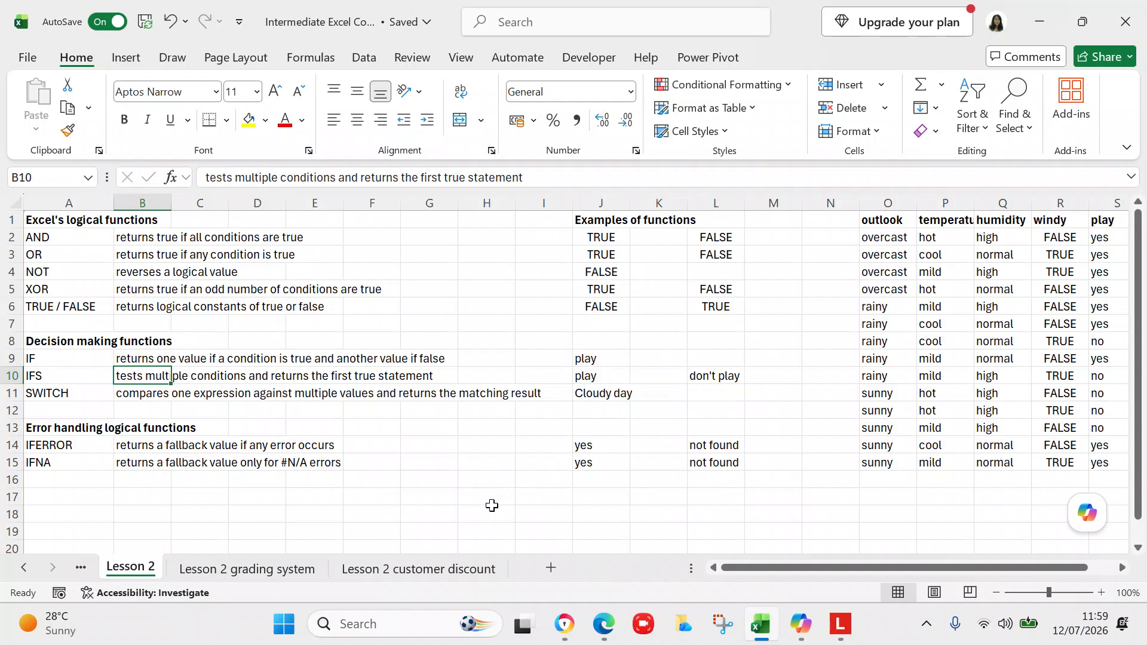
Step: Examine the AND and OR example formulas in columns J and L
left_click(1122, 568)
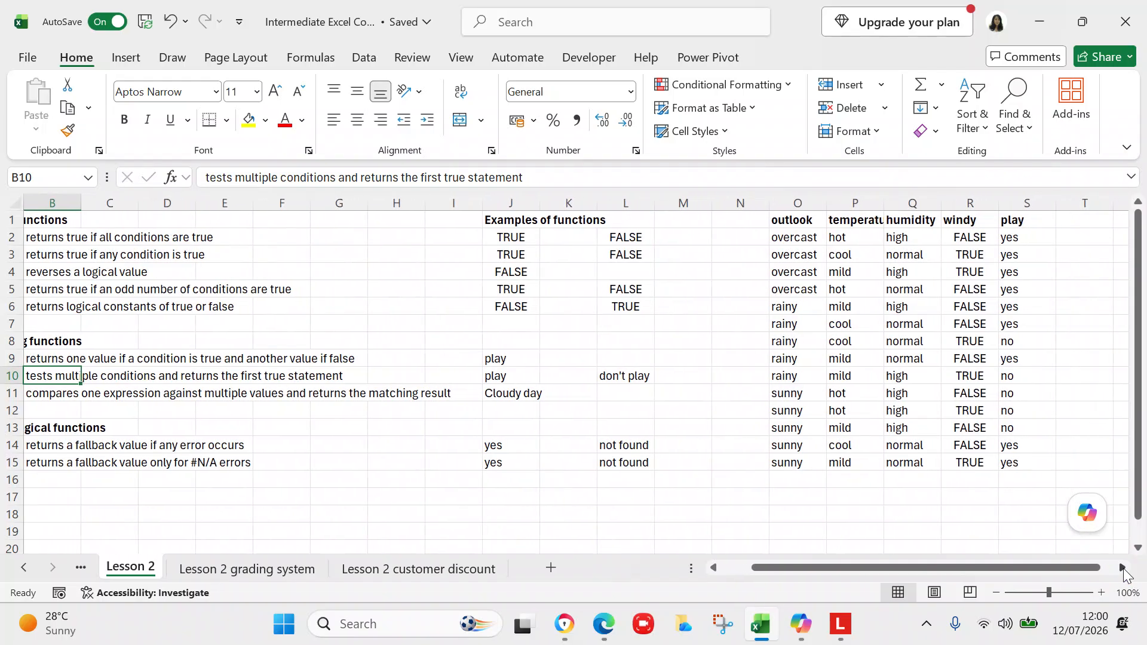
left_click(711, 568)
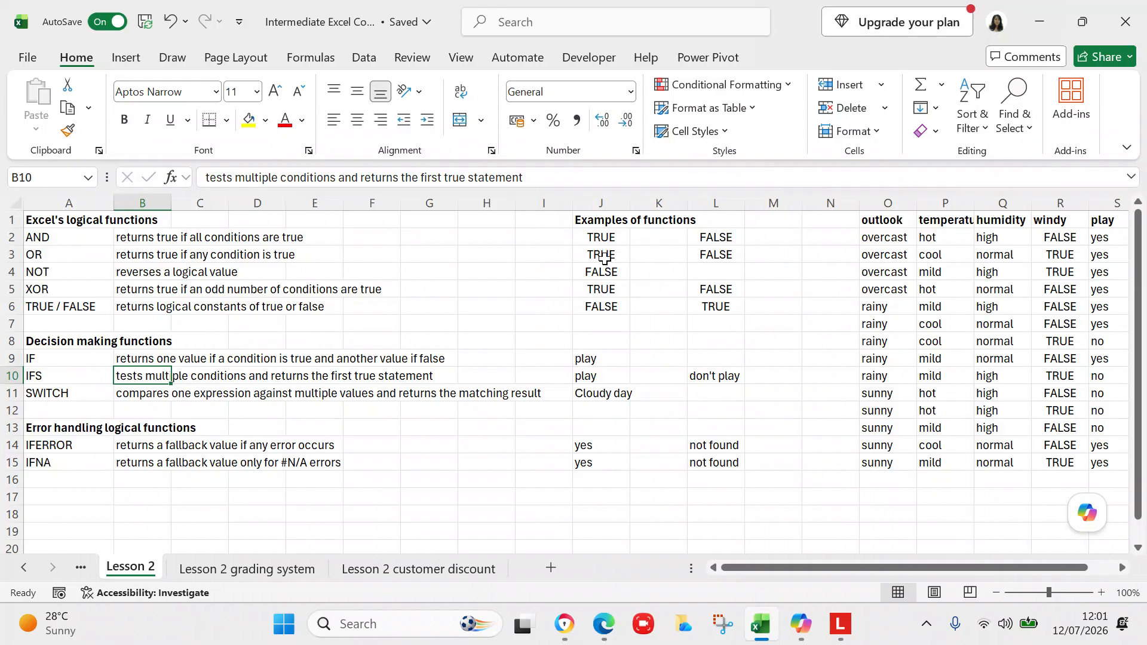
left_click(602, 237)
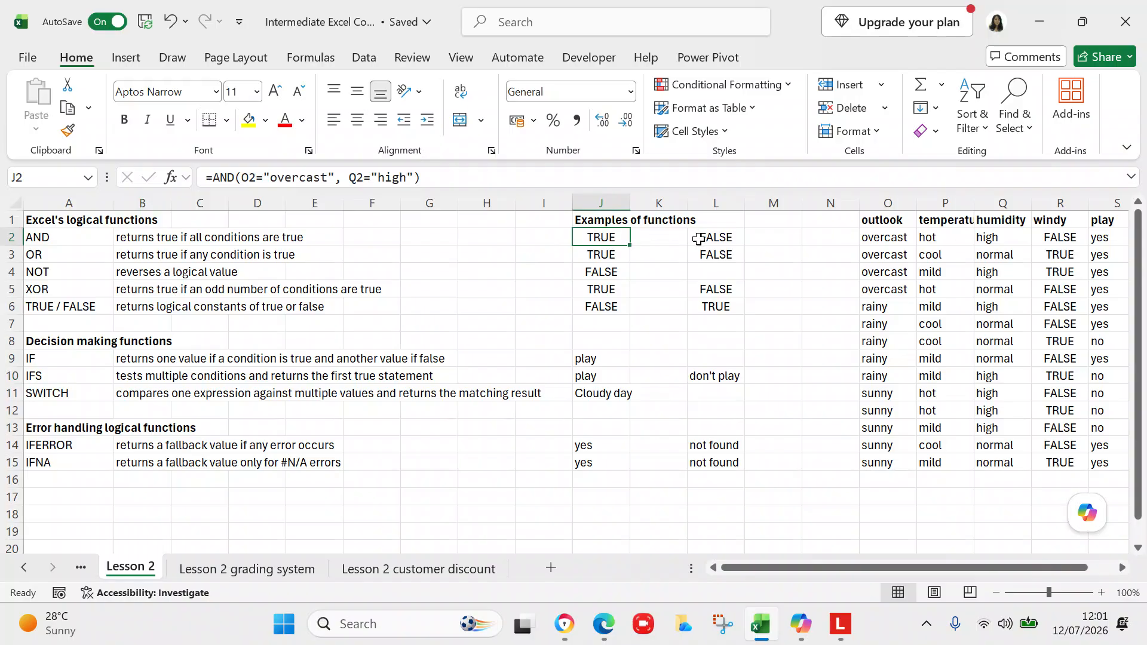
left_click(702, 238)
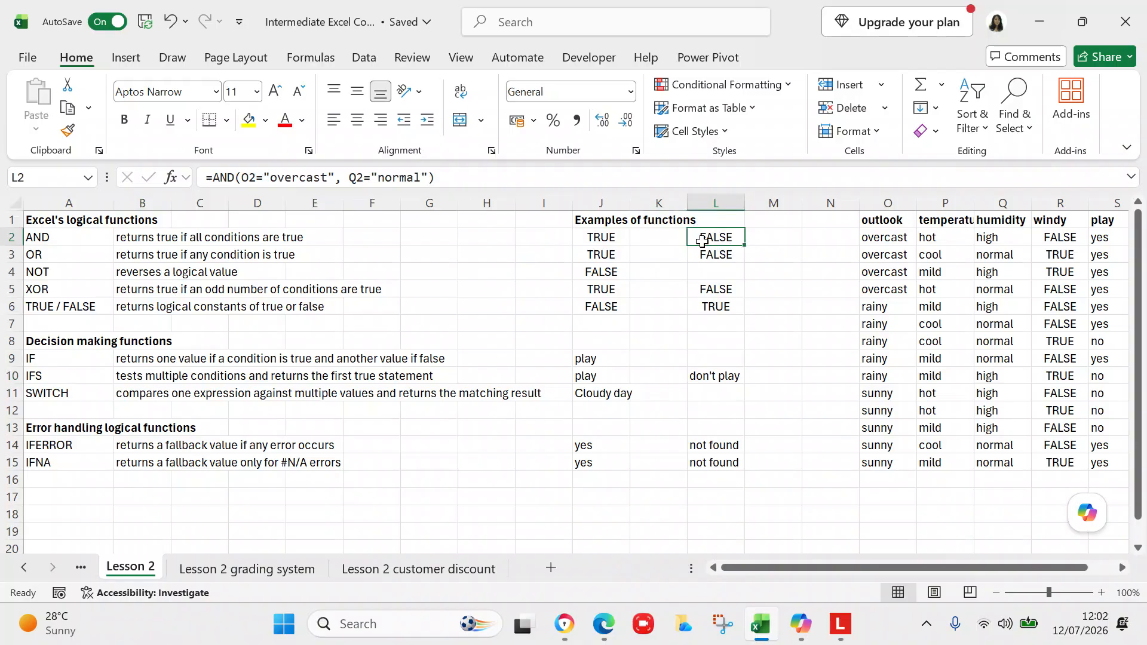
left_click(615, 238)
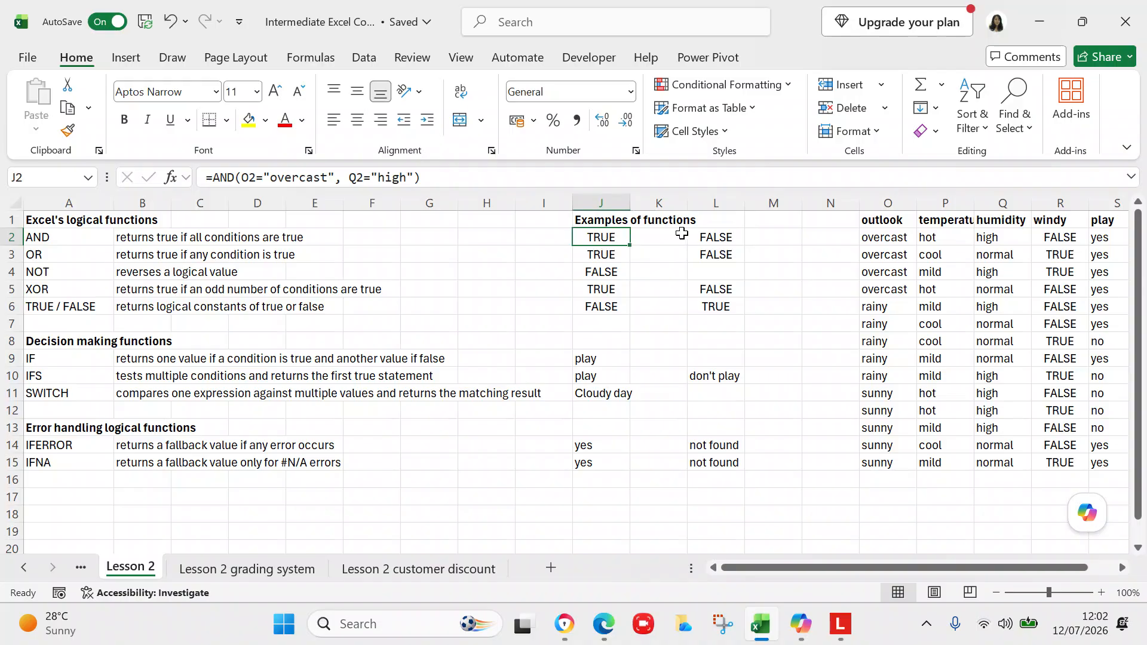
left_click(696, 235)
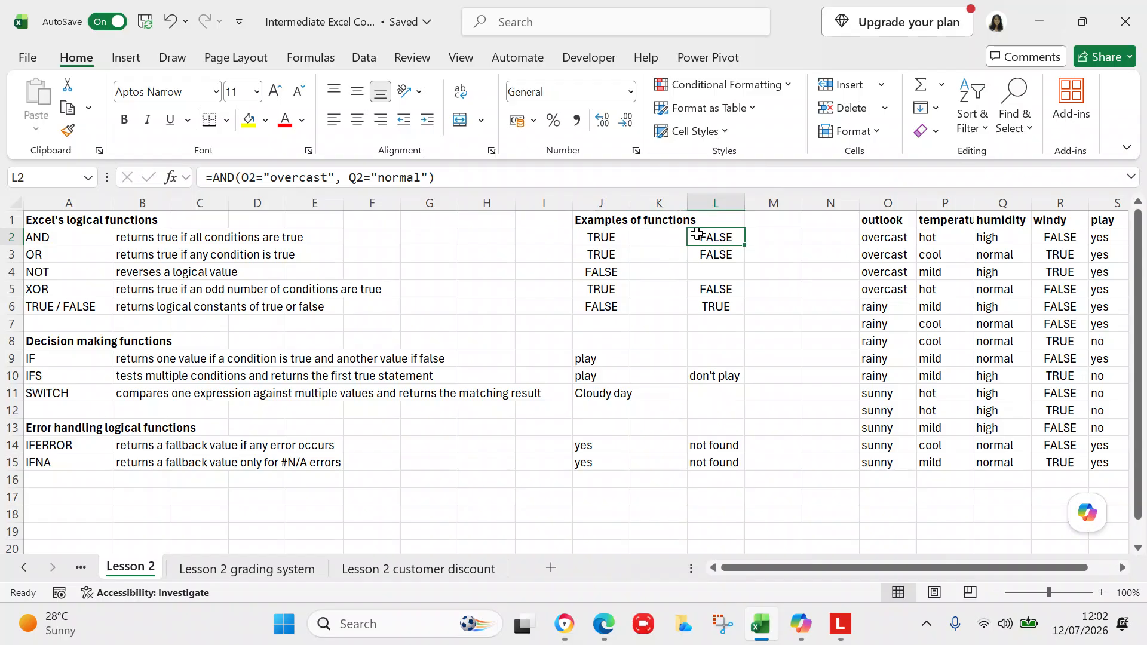
left_click(618, 254)
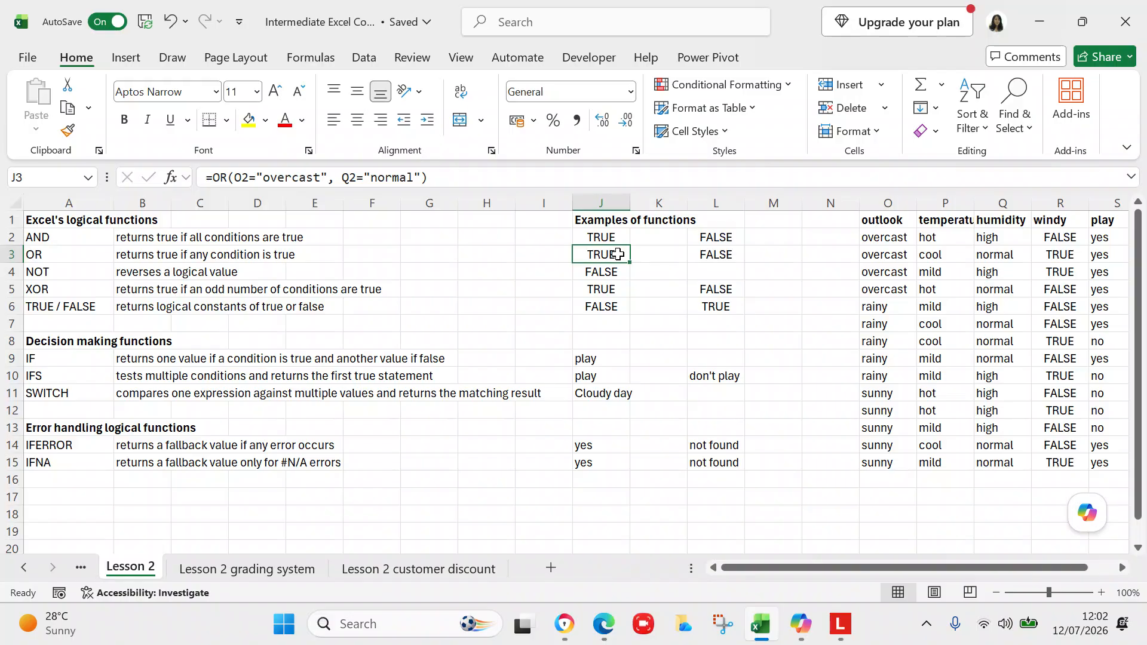
left_click(701, 250)
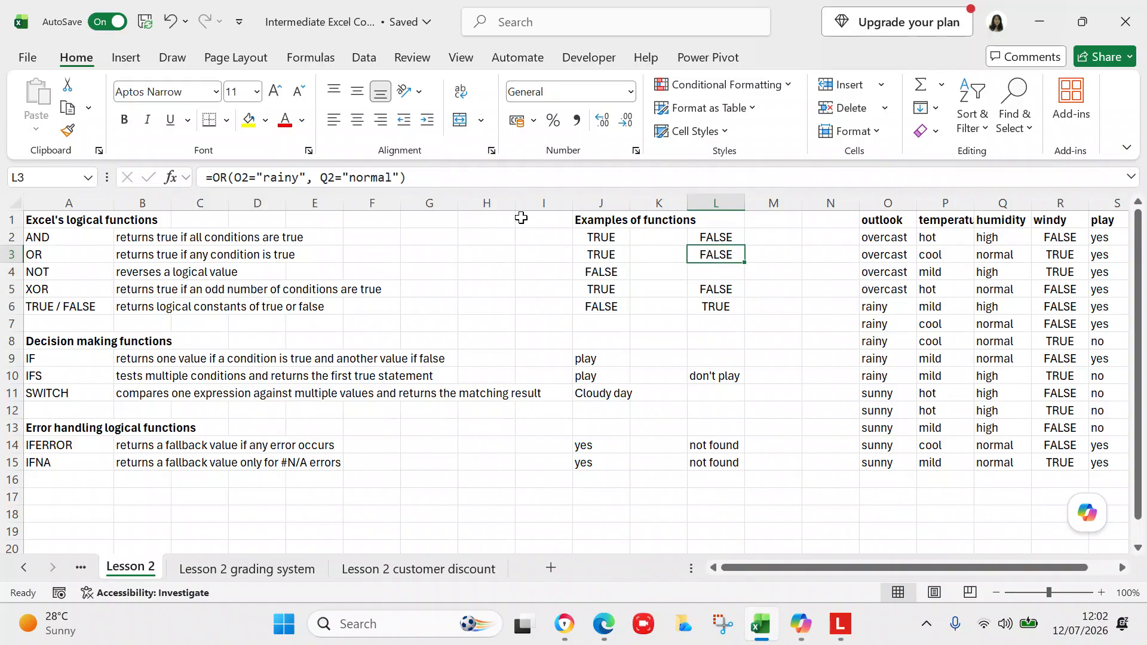
Step: Change the first OR condition in L3 to O2="overcast"
left_click(297, 177)
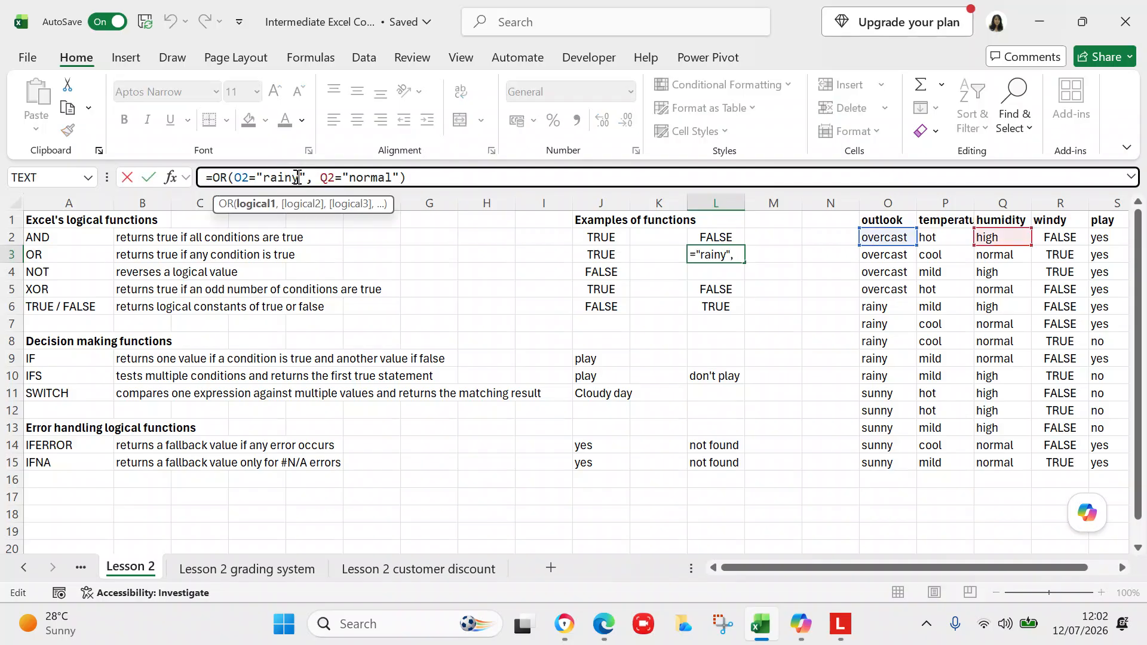
key("BackSpace")
key("BackSpace")
key("BackSpace")
key("BackSpace")
key("BackSpace")
type("overcast")
key("Return")
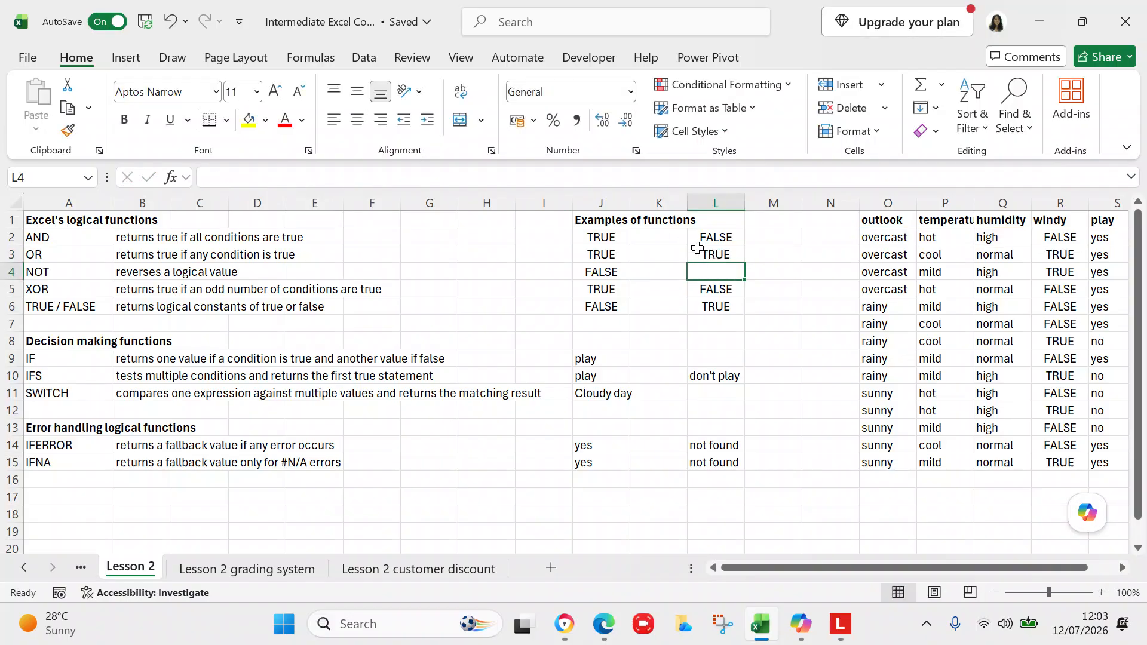
Step: Set the first OR condition in L3 back to O2="rainy"
left_click(709, 254)
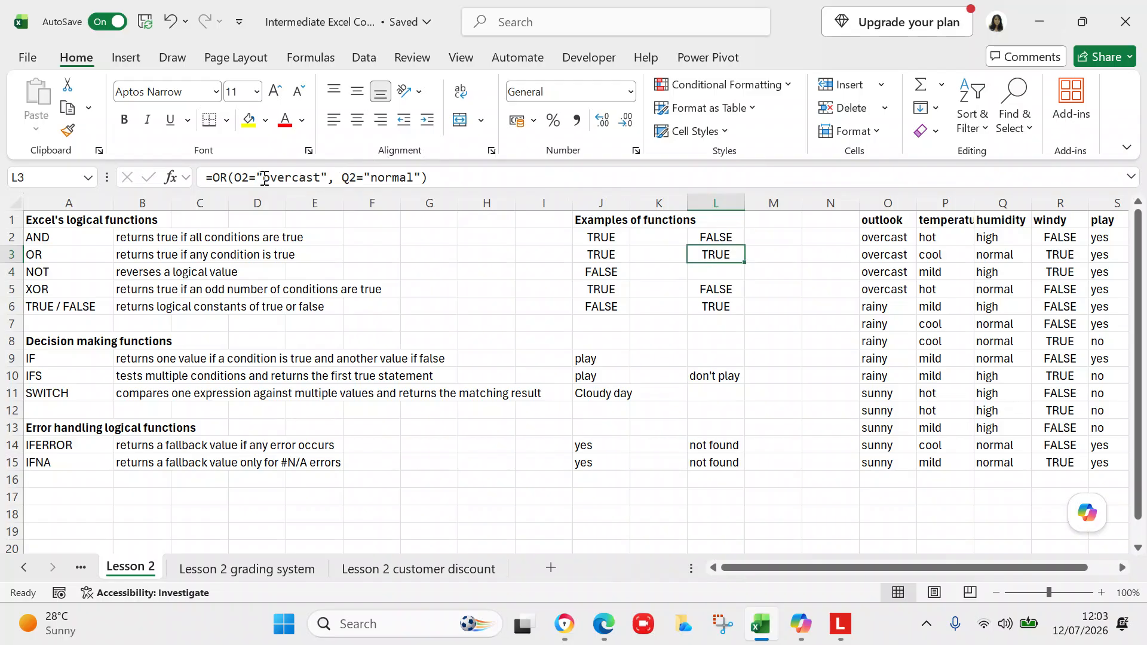
left_click(320, 178)
key("BackSpace")
key("BackSpace")
key("BackSpace")
key("BackSpace")
key("BackSpace")
key("BackSpace")
key("BackSpace")
key("BackSpace")
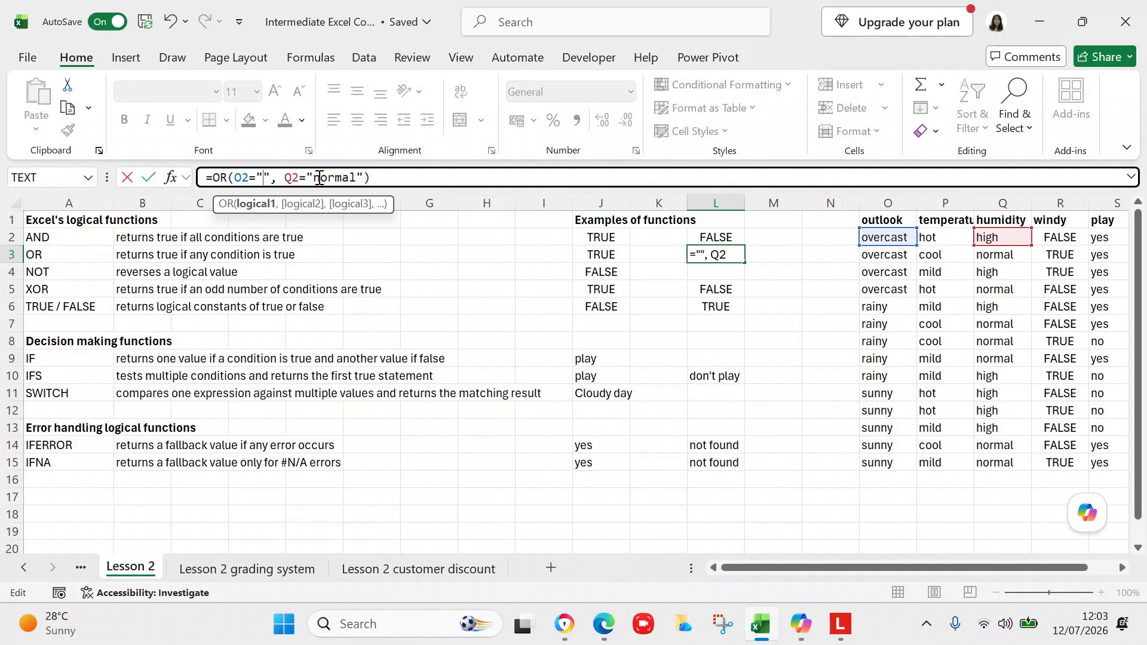
type("rainy")
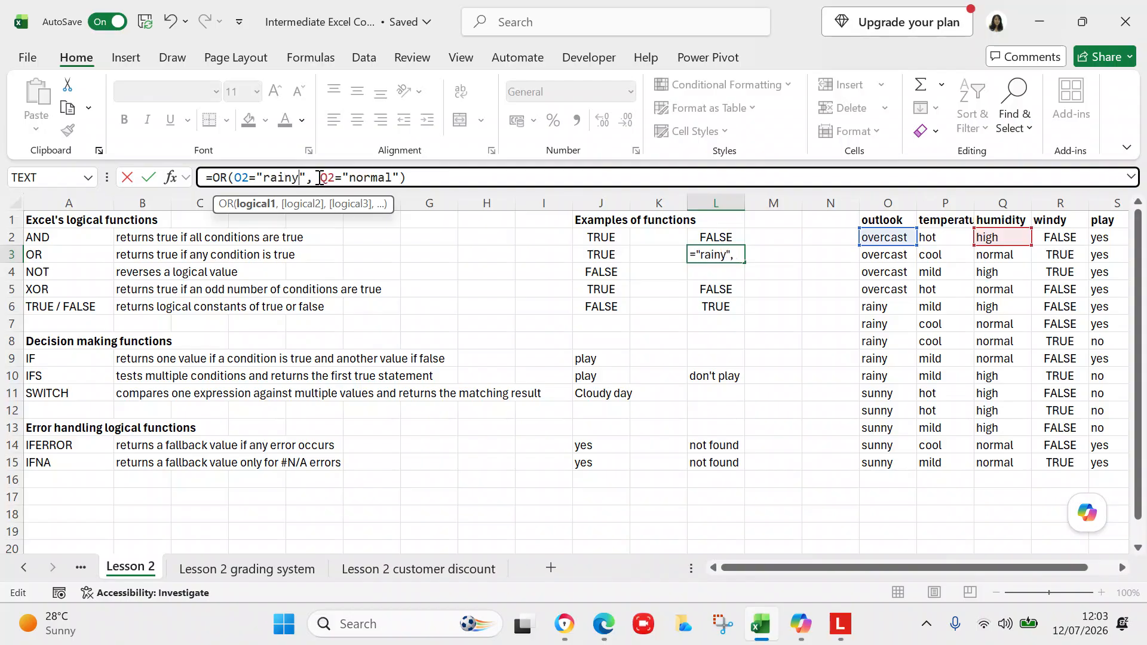
key("Return")
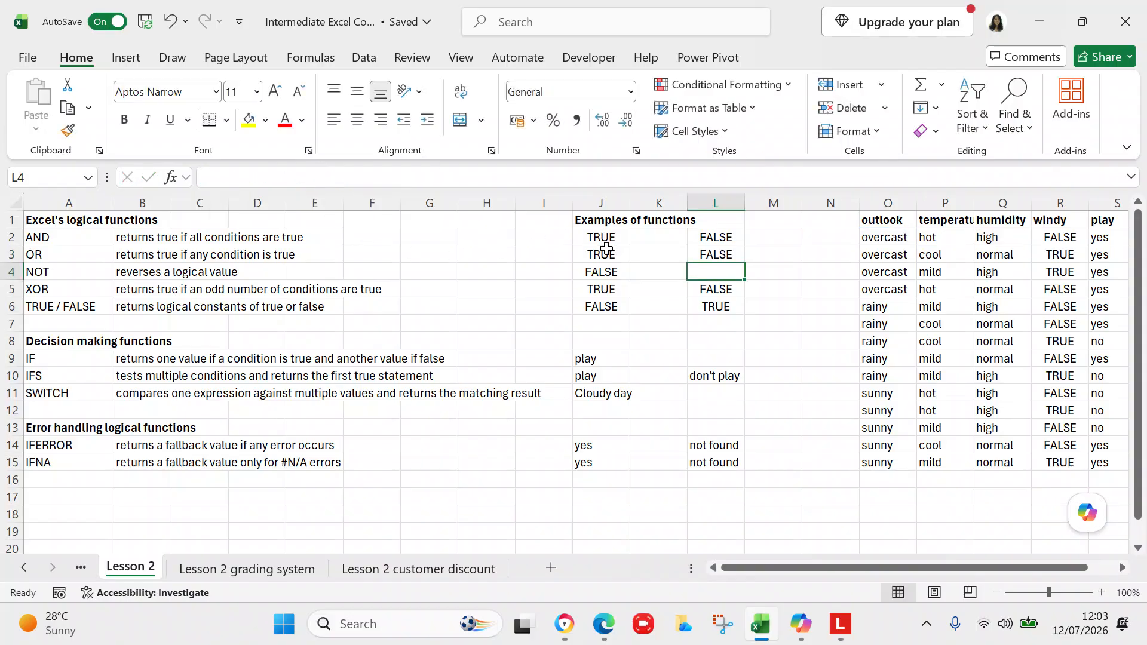
Step: Enter the formula =NOT(R2) in L4 as a second NOT example
left_click(605, 251)
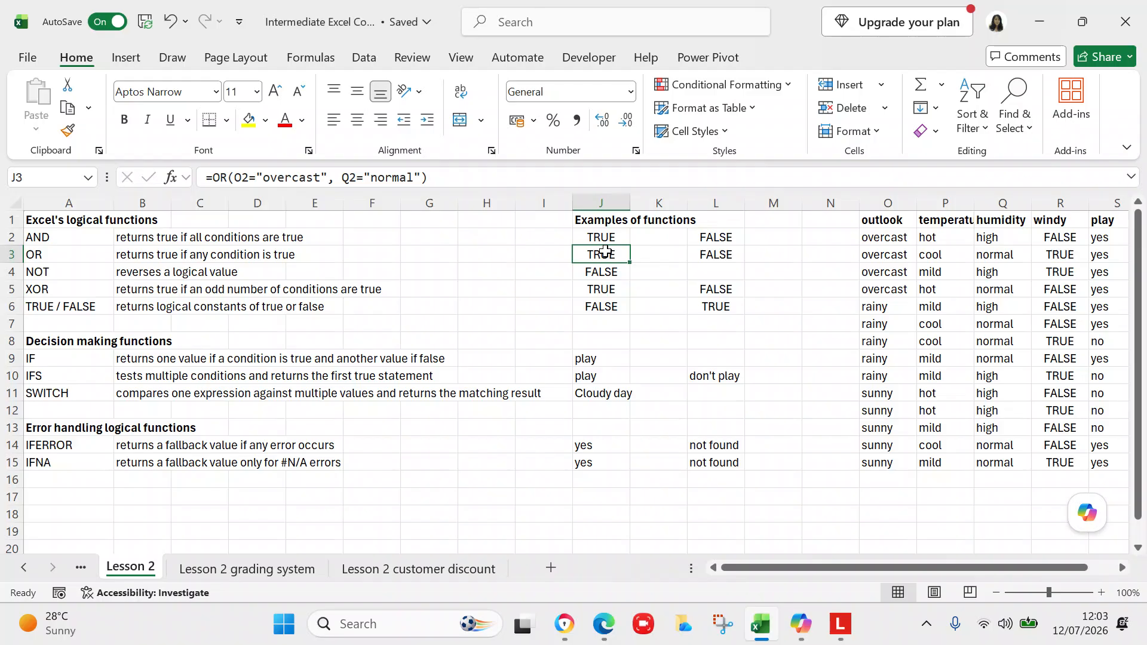
left_click(705, 251)
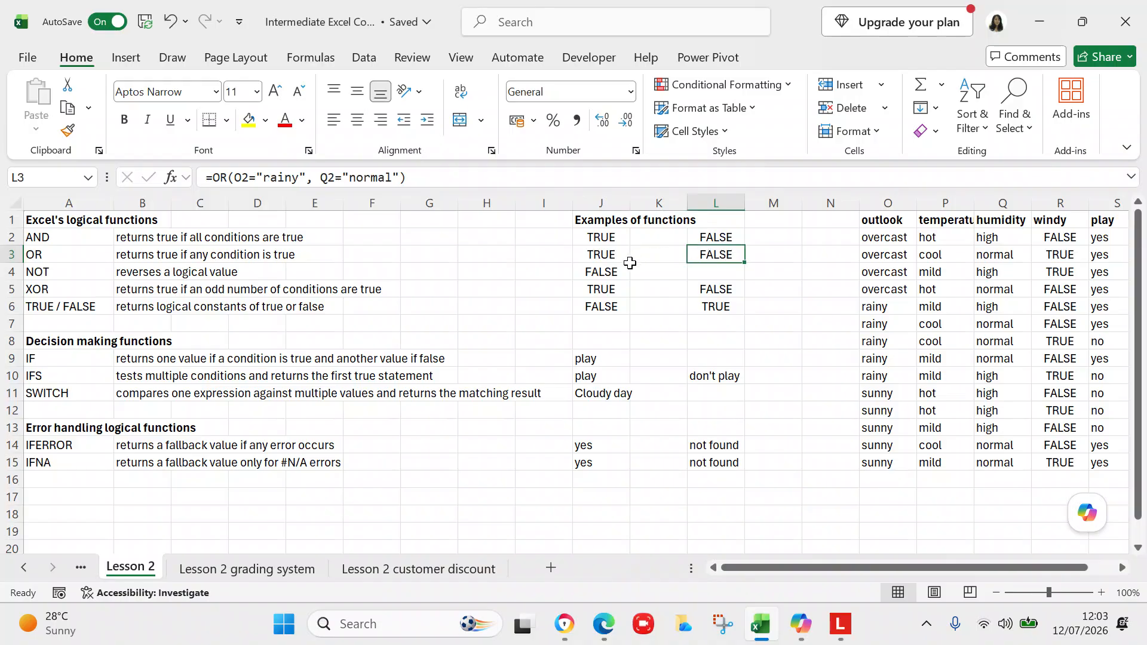
left_click(611, 270)
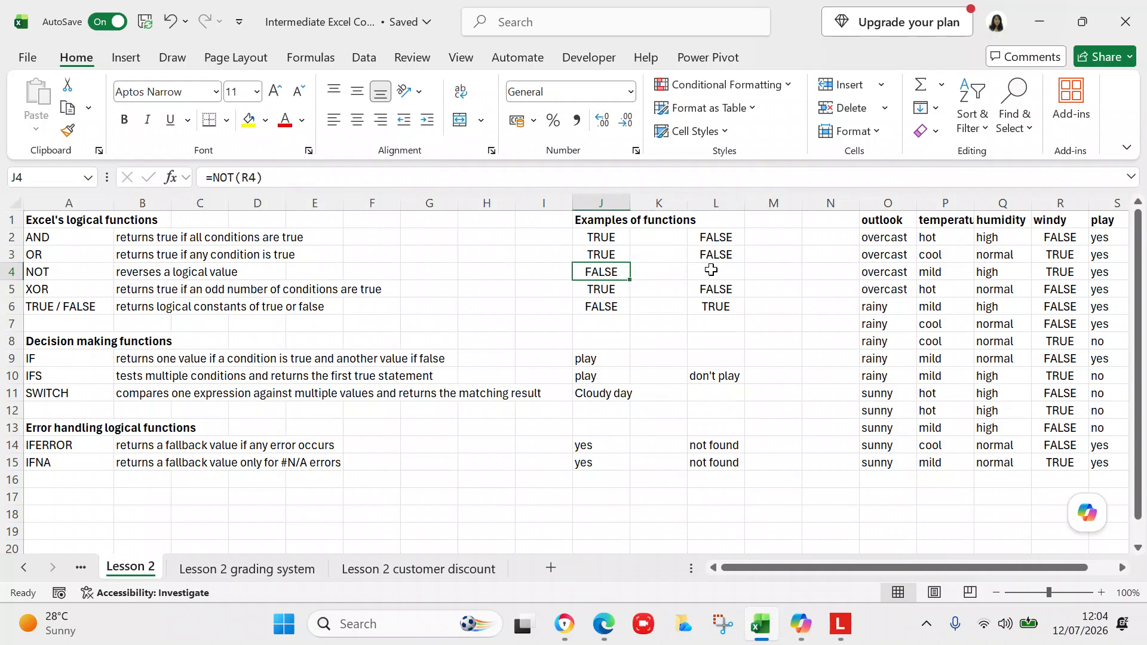
left_click(711, 270)
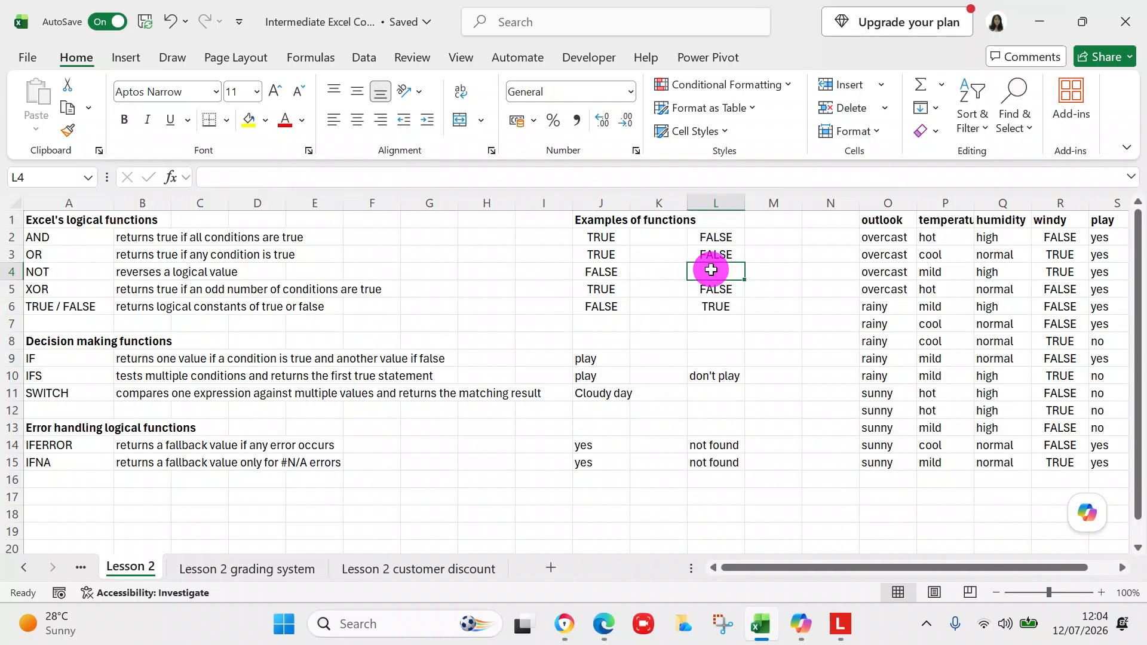
type("=not")
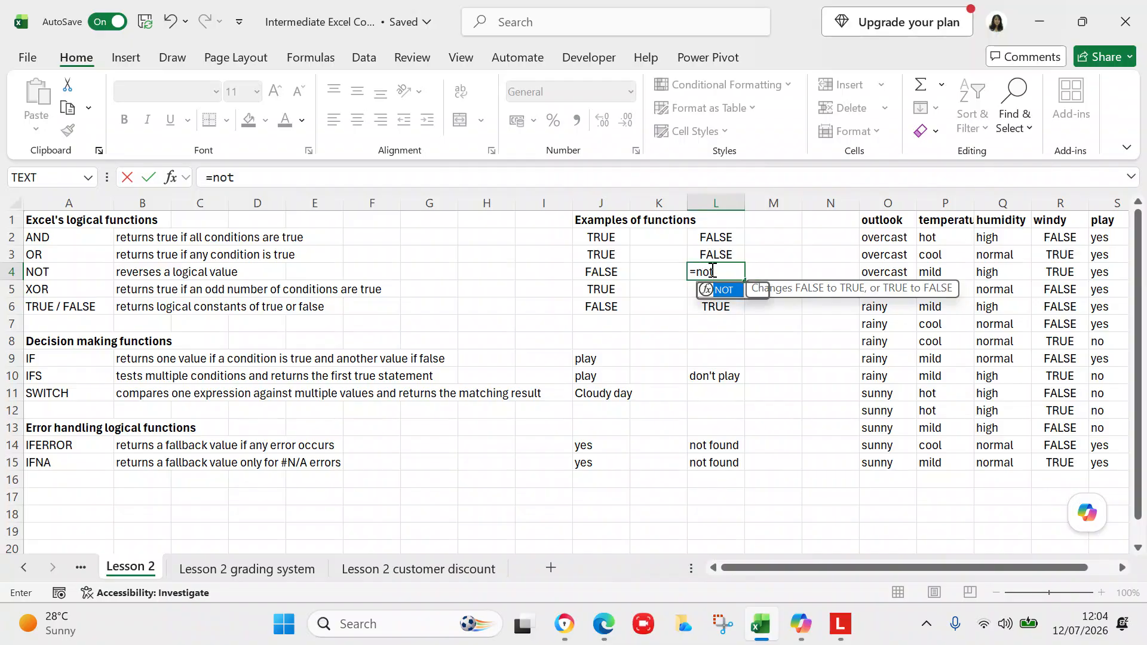
type("(r")
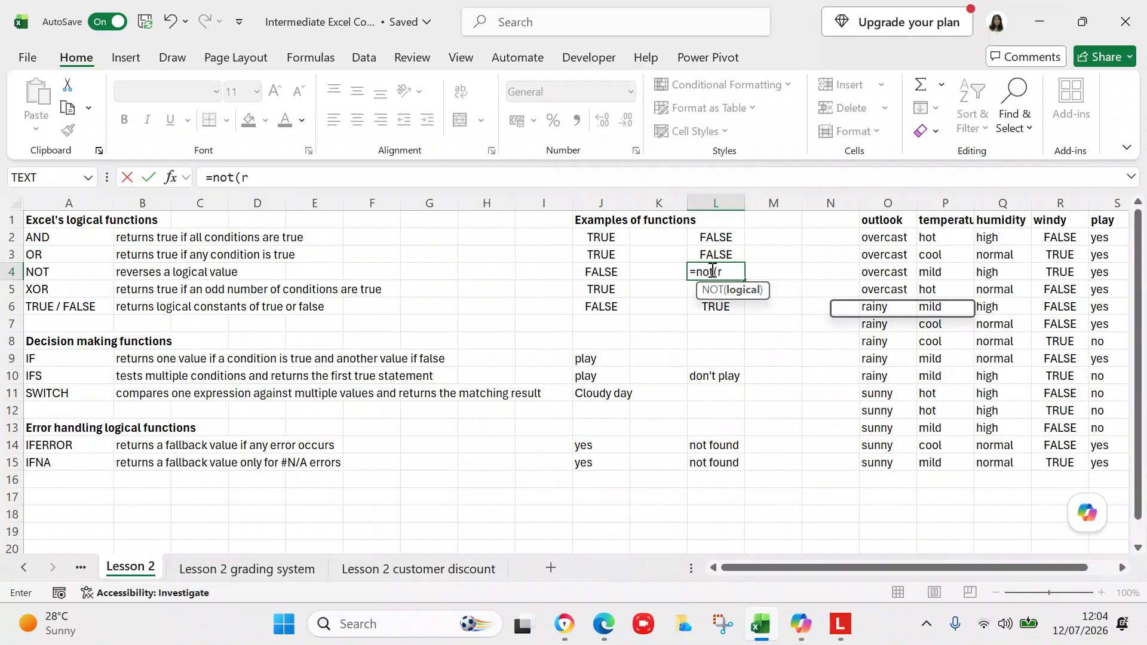
type("2)")
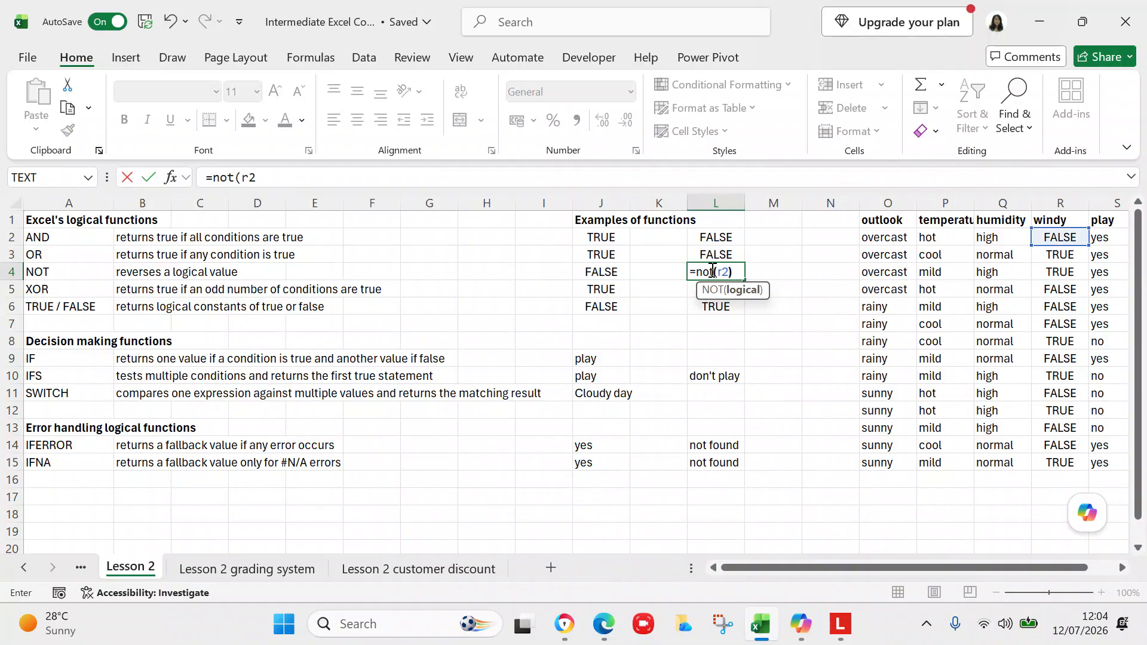
key("Return")
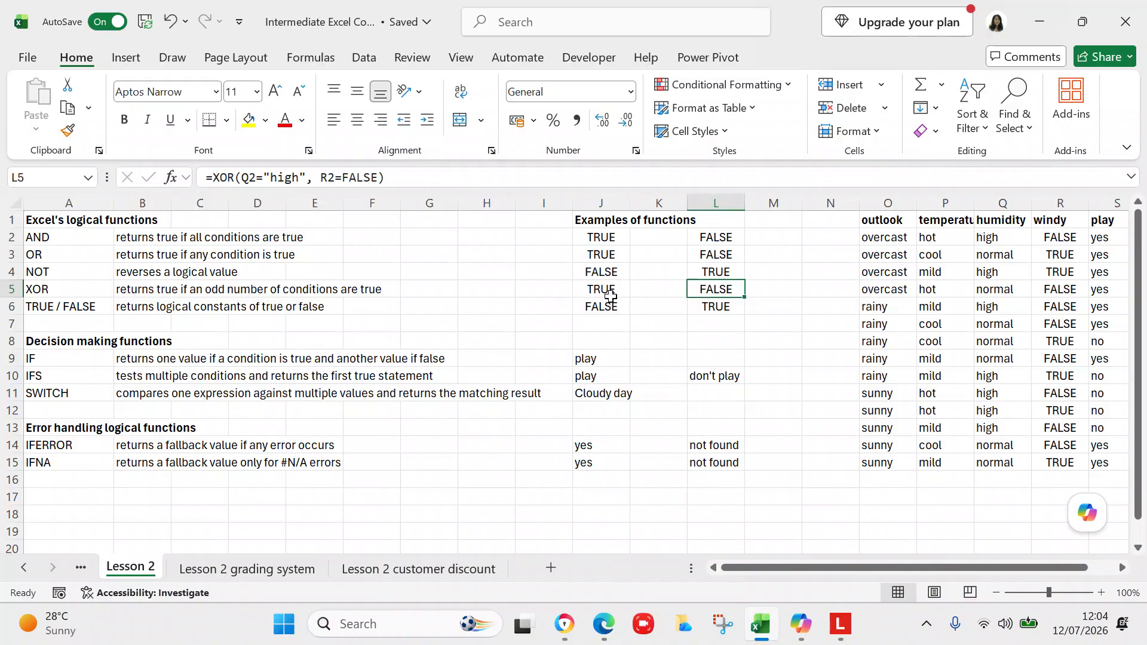
Step: Examine the XOR and TRUE/FALSE example formulas in J5, L5 and J6
left_click(607, 287)
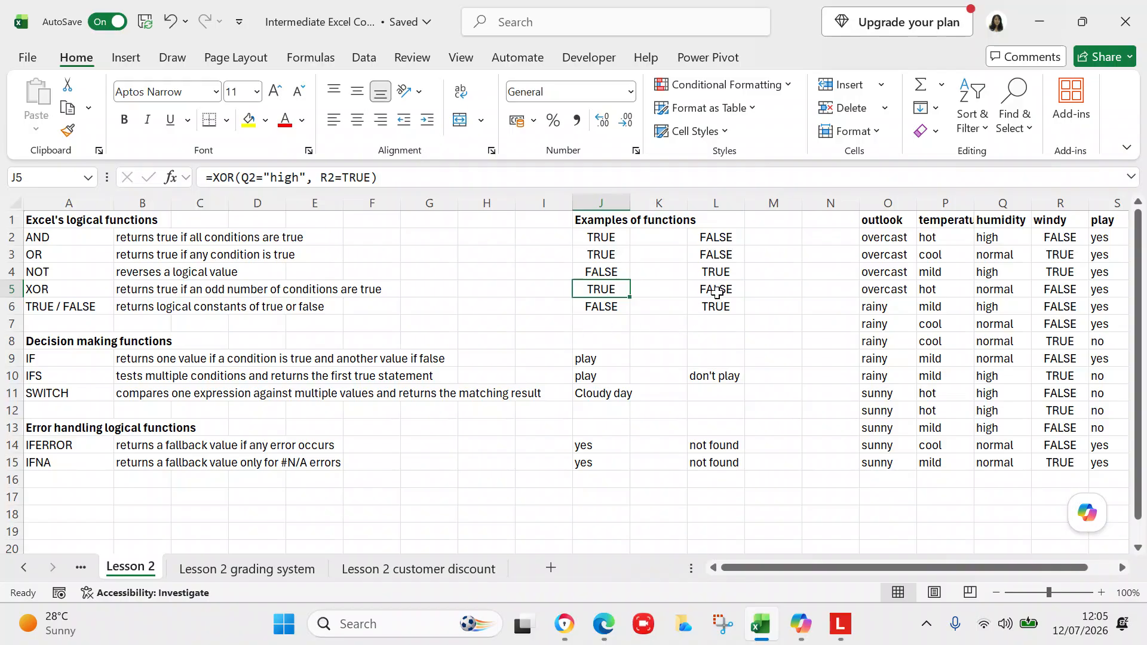
left_click(717, 286)
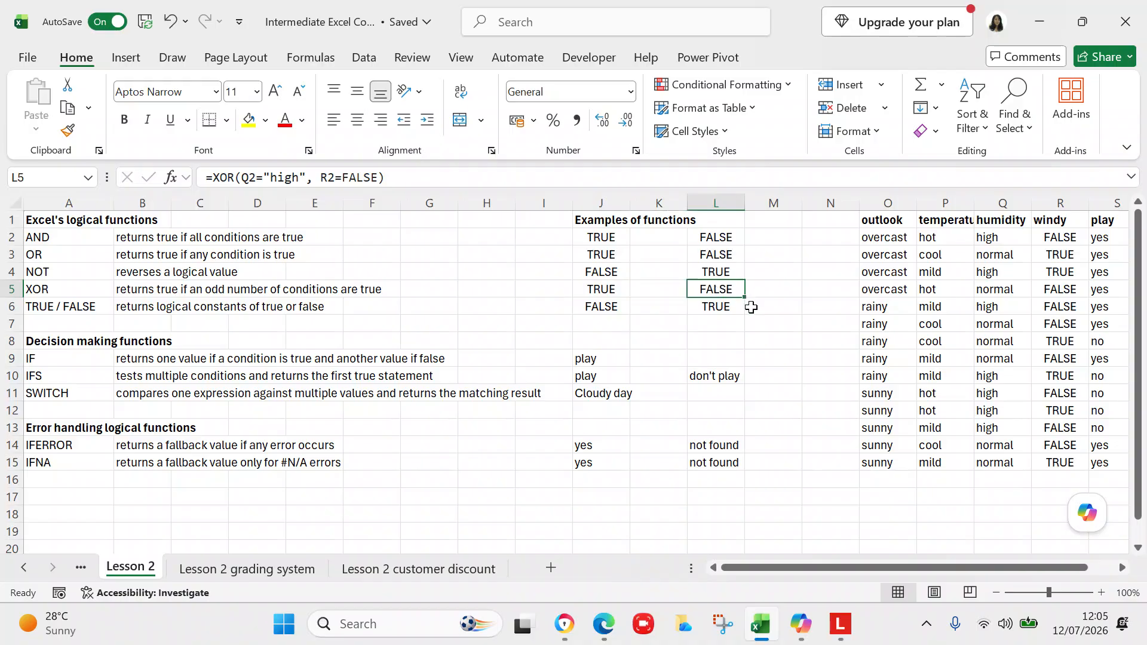
left_click(614, 309)
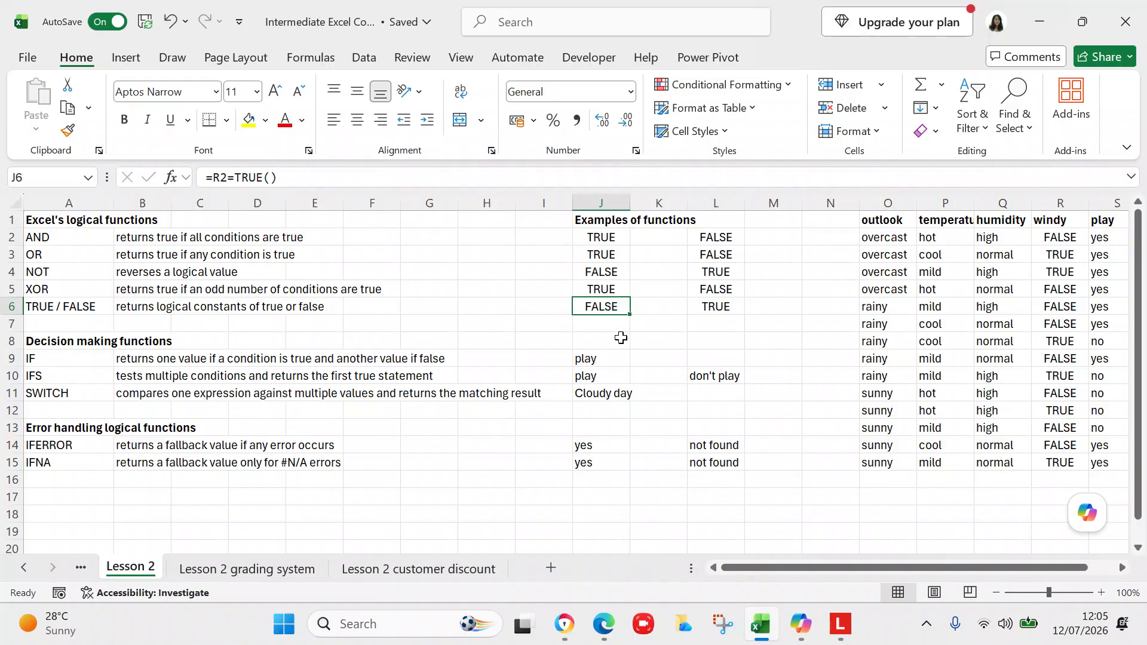
Step: Examine the TRUE/FALSE example formulas in J6 and L6 and the IF formula in J9
left_click(706, 306)
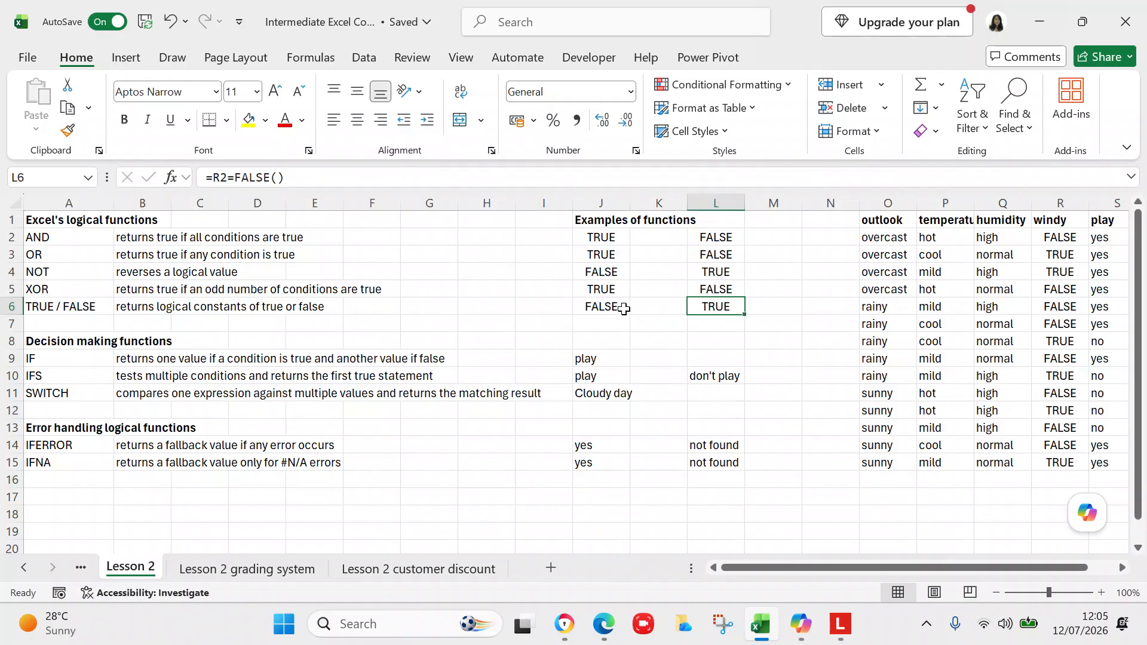
left_click(620, 308)
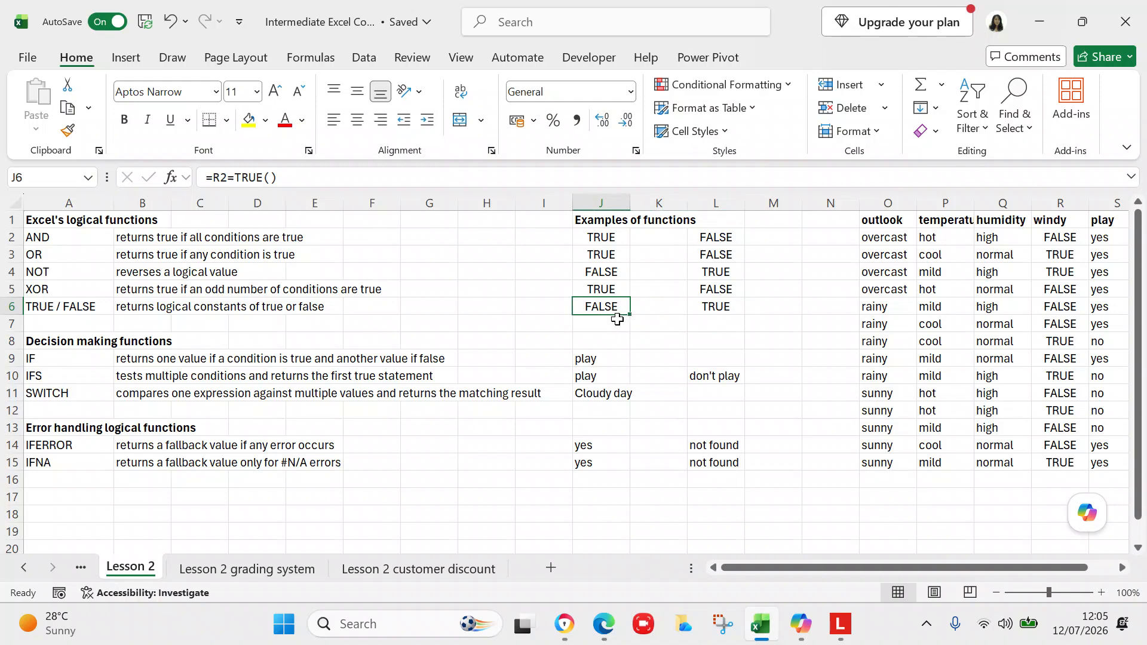
left_click(697, 306)
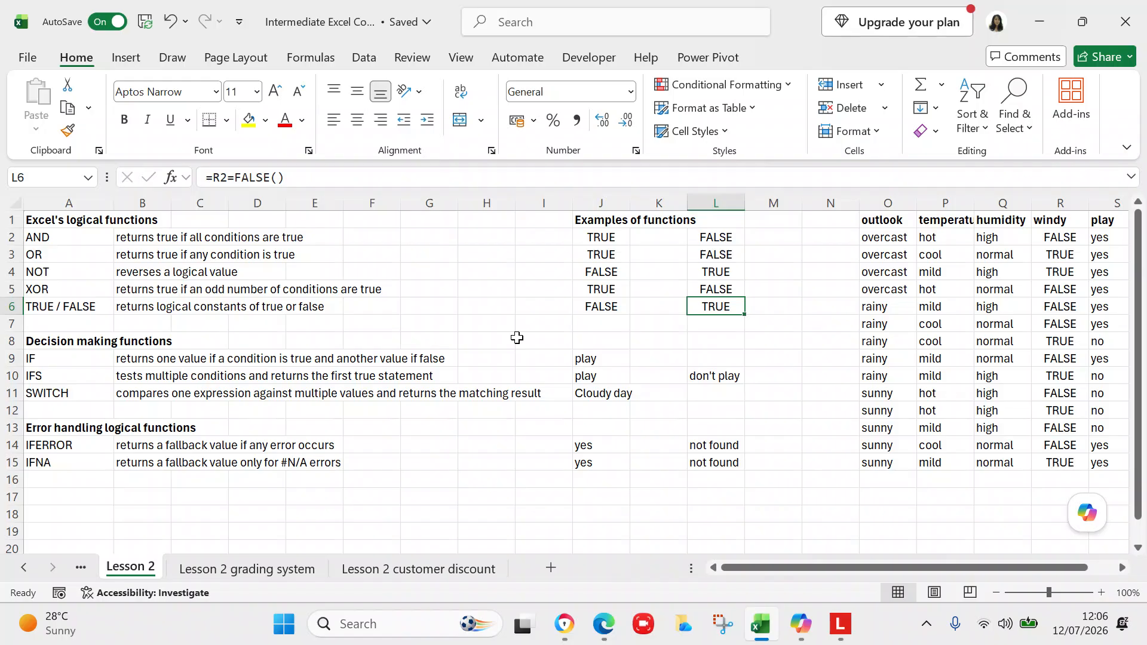
left_click(575, 359)
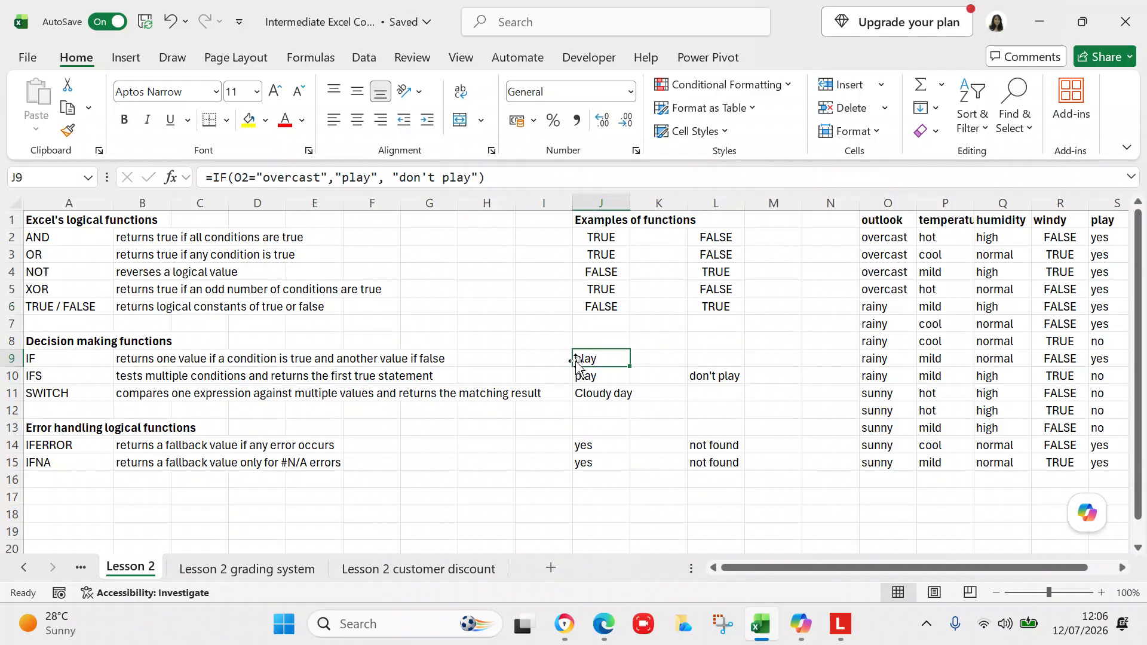
left_click(583, 359)
Step: Enter the formula =IF(O2="rainy", "play", "don't play") in L9 as a second IF example
left_click(703, 357)
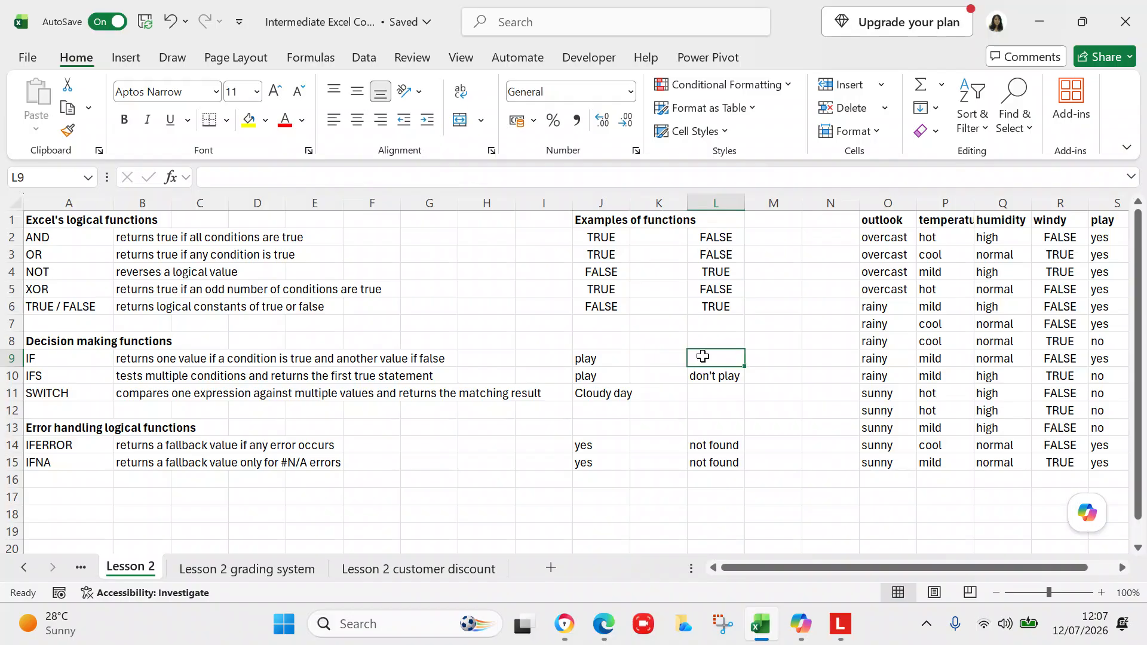
type("=if")
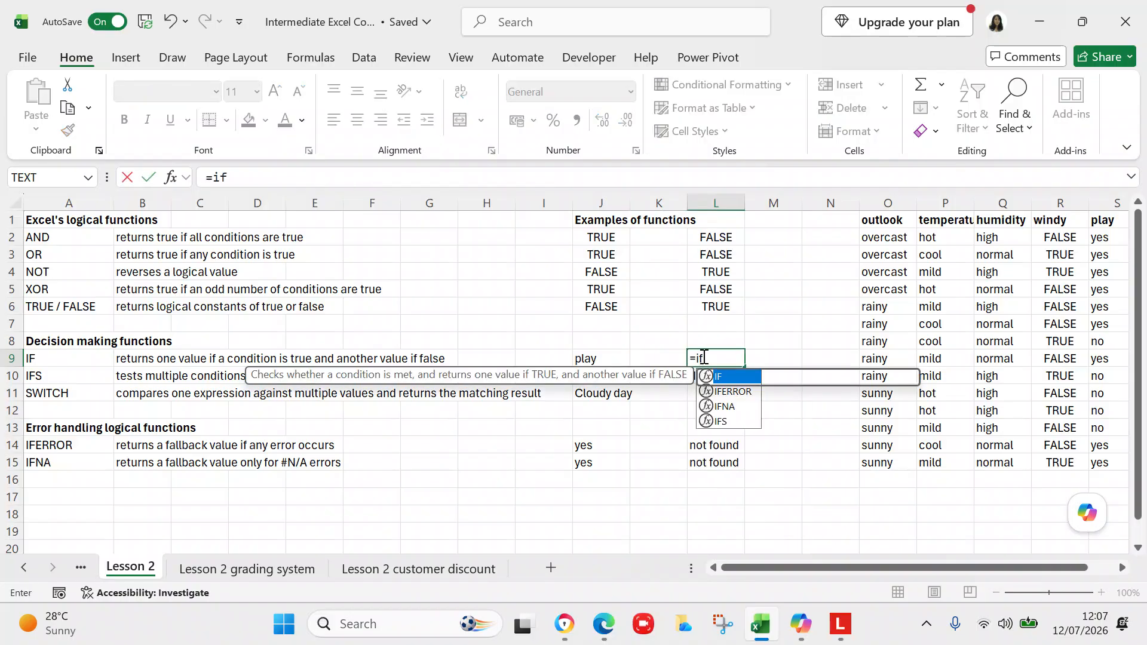
type("(")
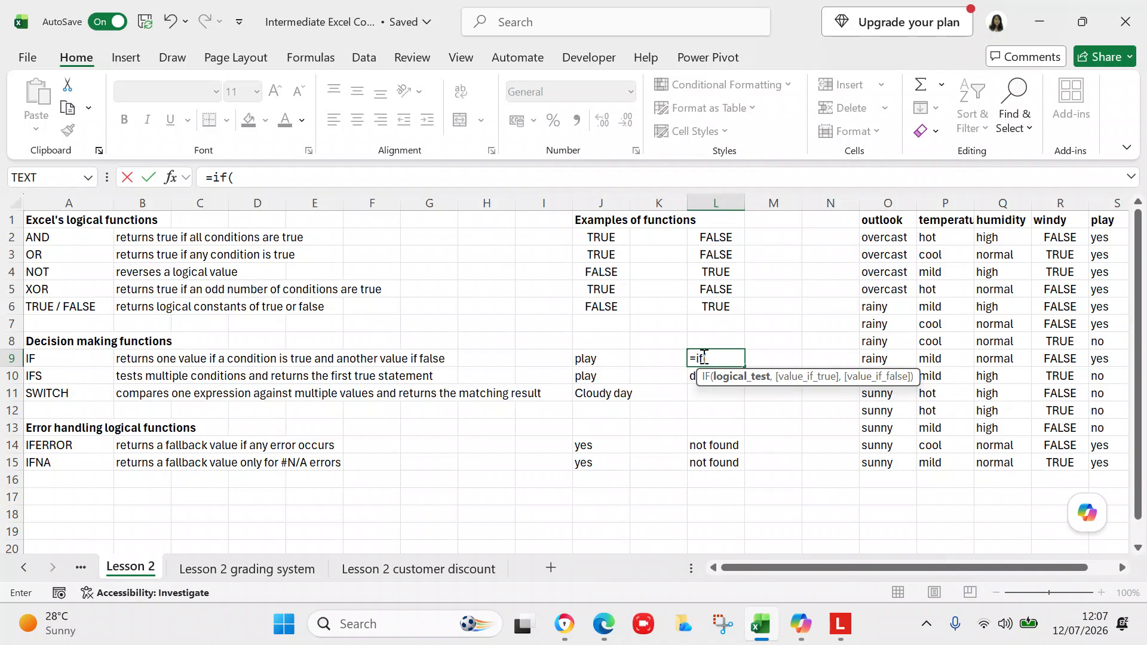
left_click(395, 178)
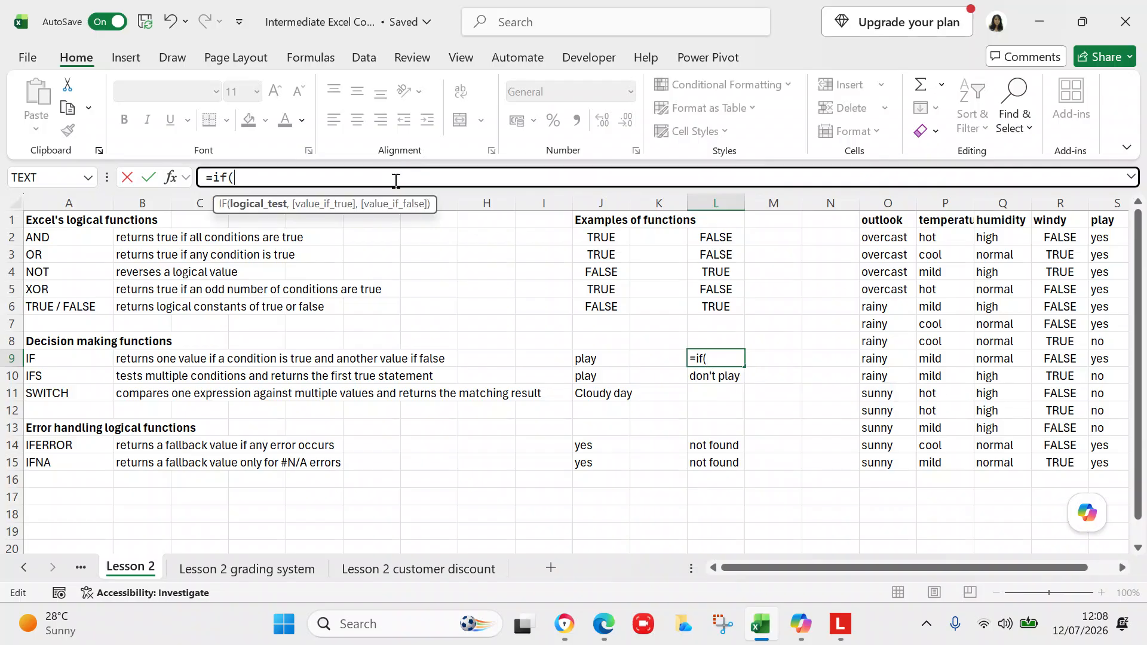
type("o2")
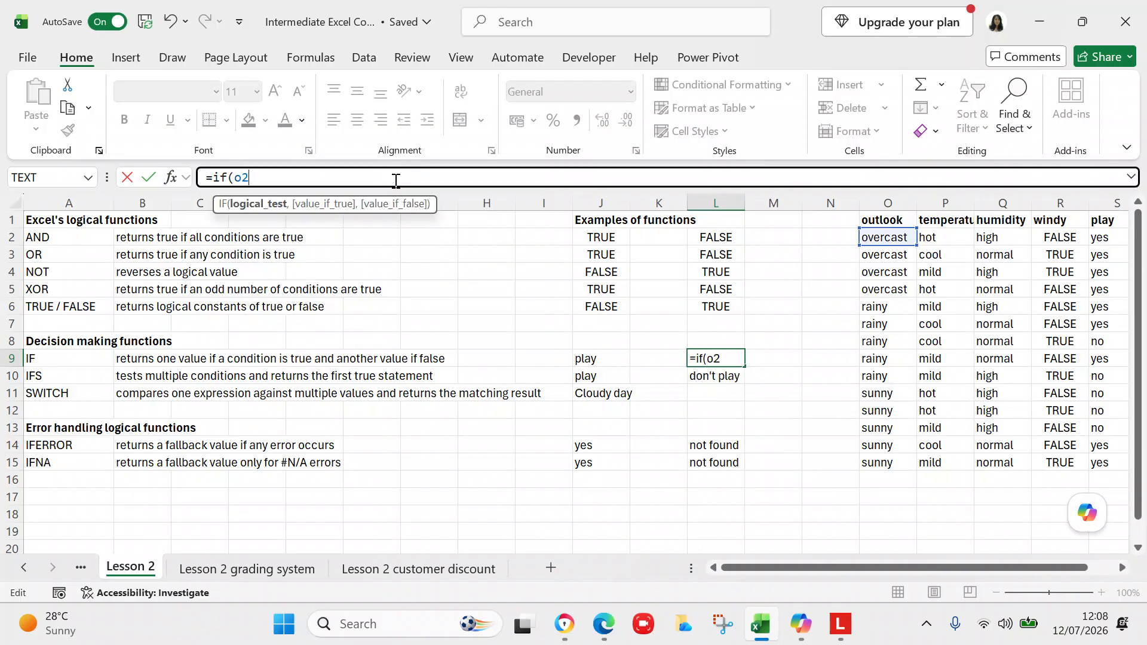
type("=\"rainy\",")
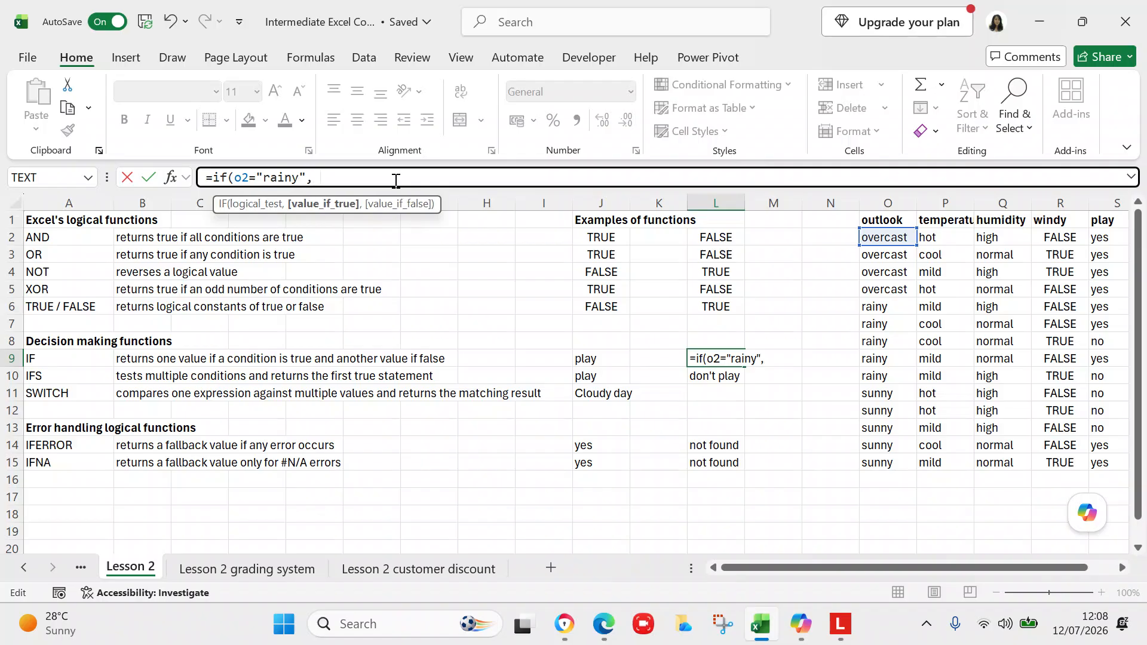
type(" \"play\", \"n")
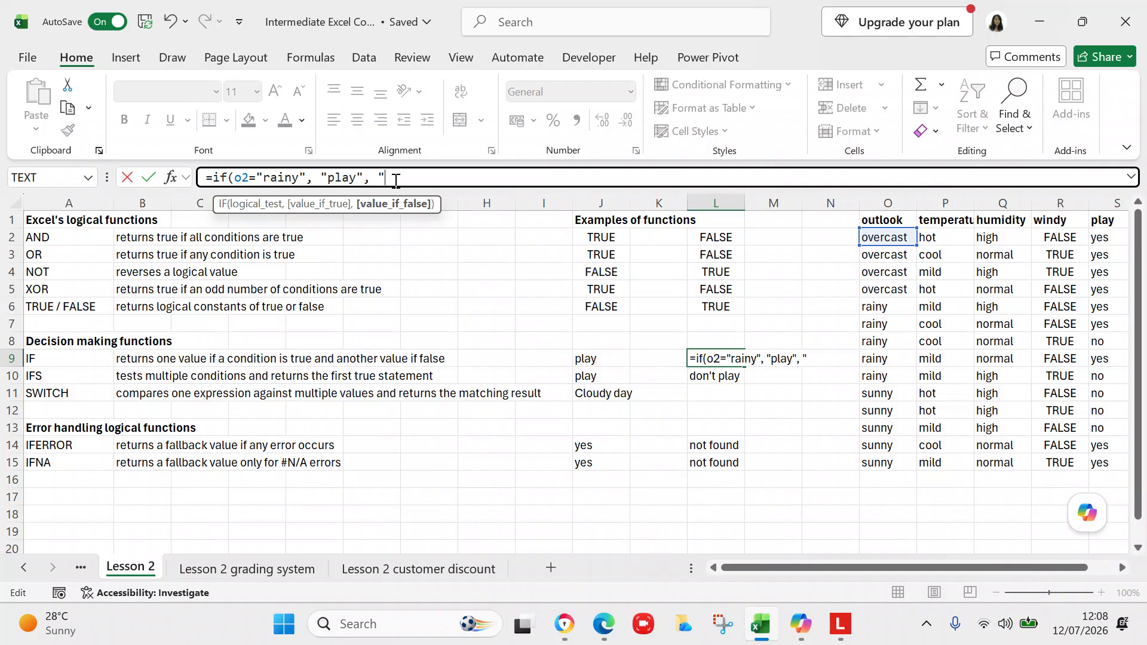
key("BackSpace")
type("don't play\"")
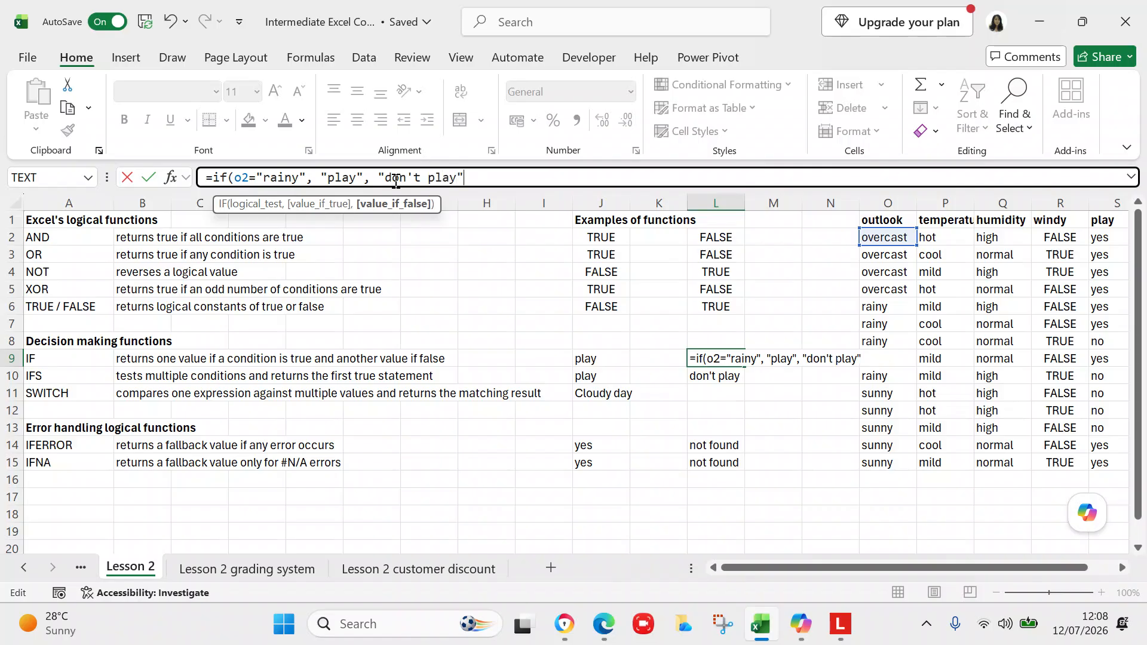
type(")")
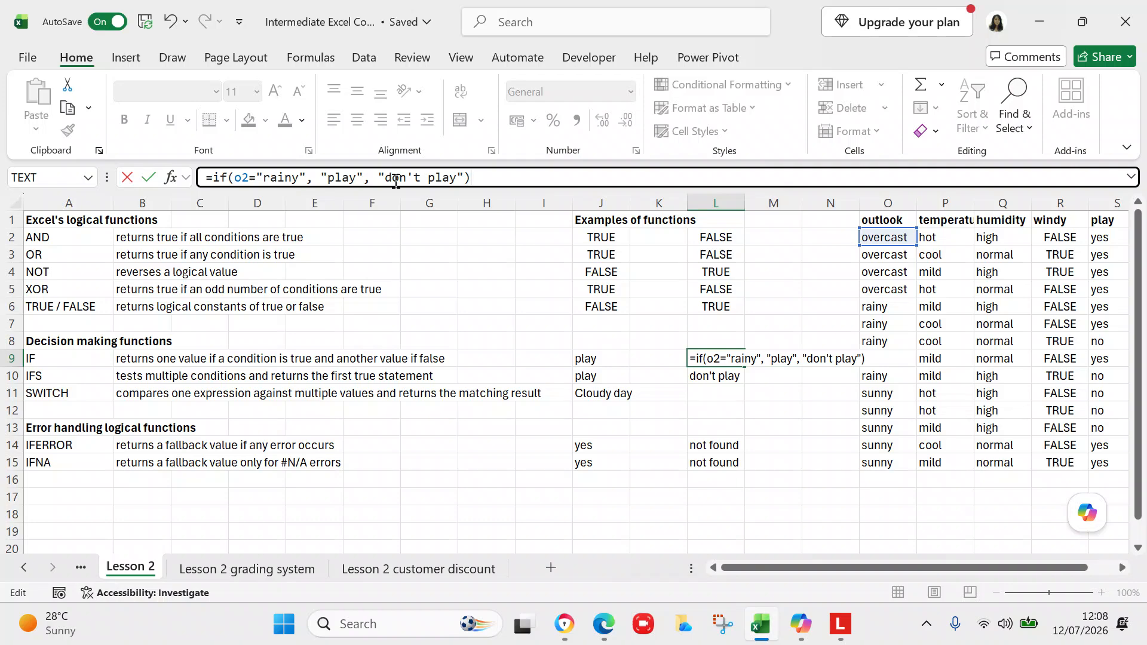
key("Return")
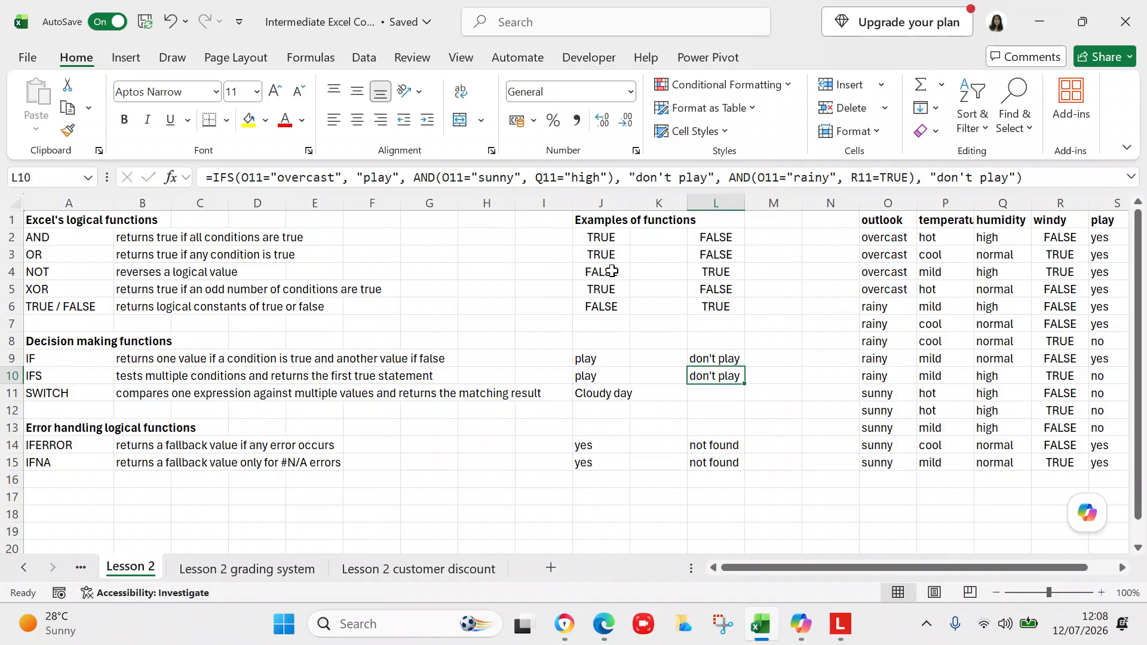
Step: Examine the new IF result in L9 and the IFS and SWITCH formulas in J10, L10 and J11
left_click(698, 358)
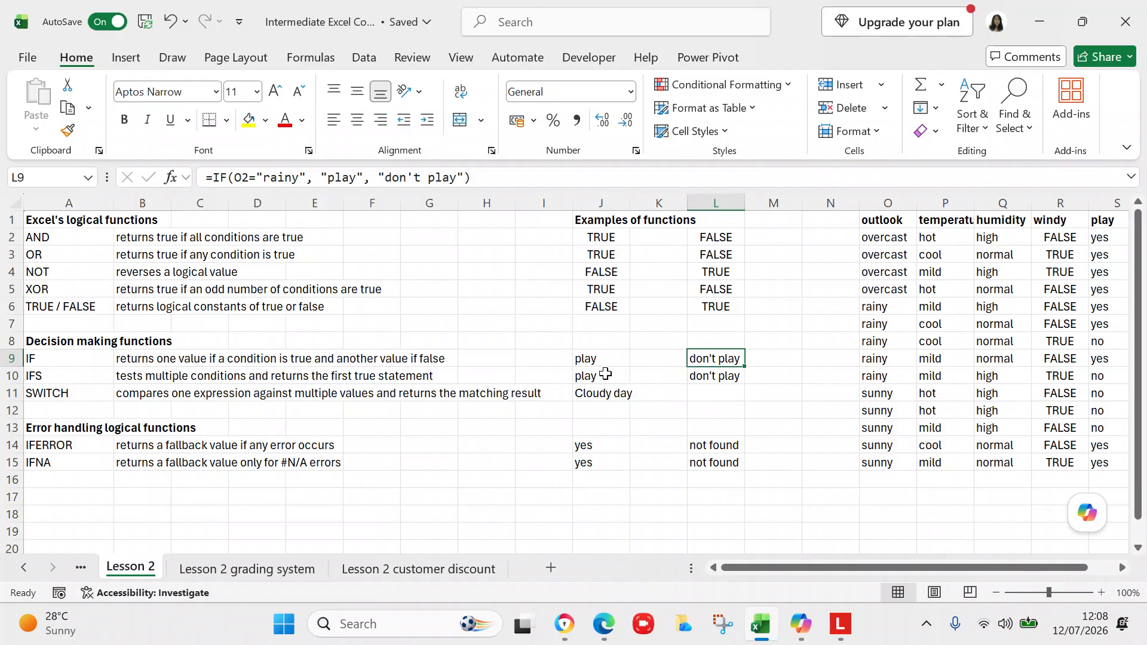
left_click(606, 372)
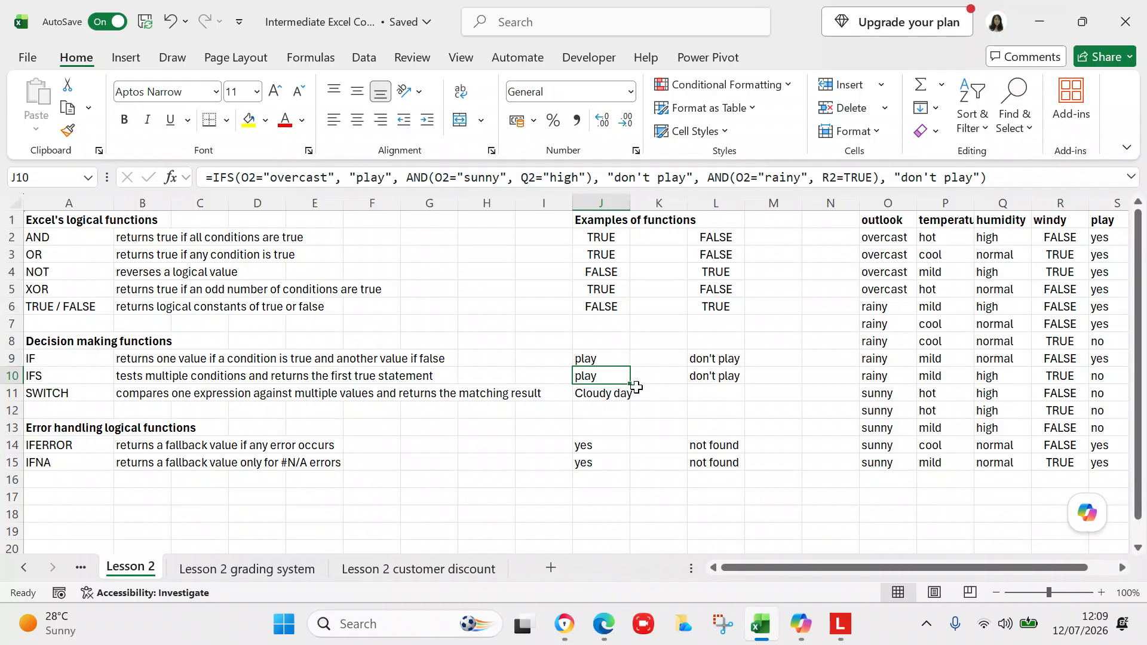
left_click(701, 370)
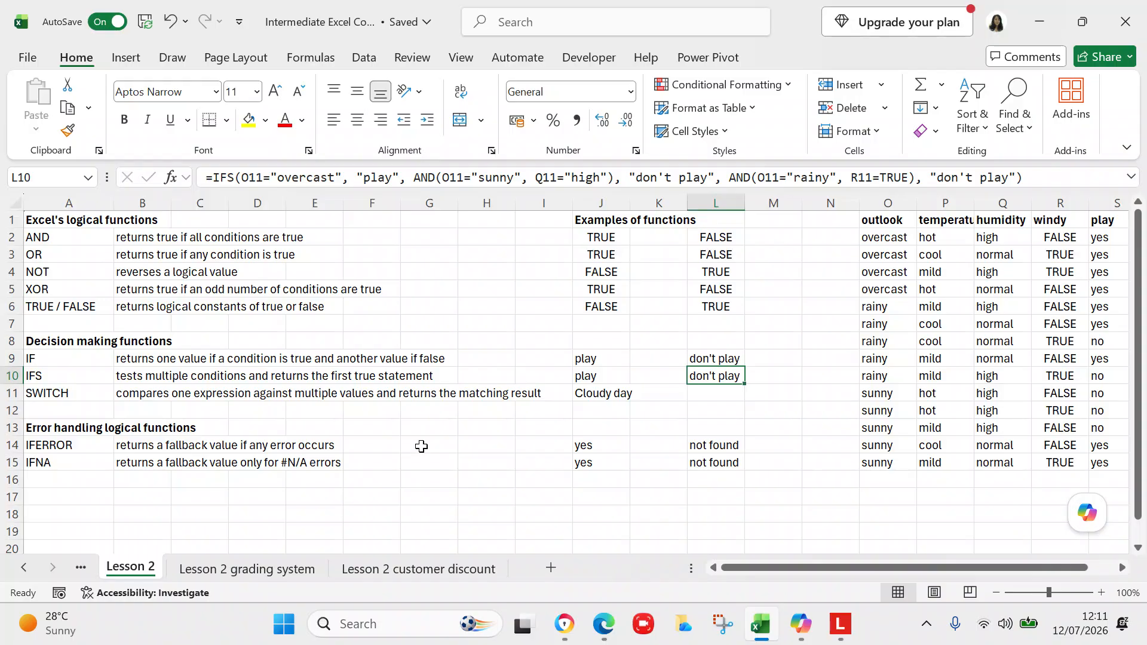
left_click(590, 389)
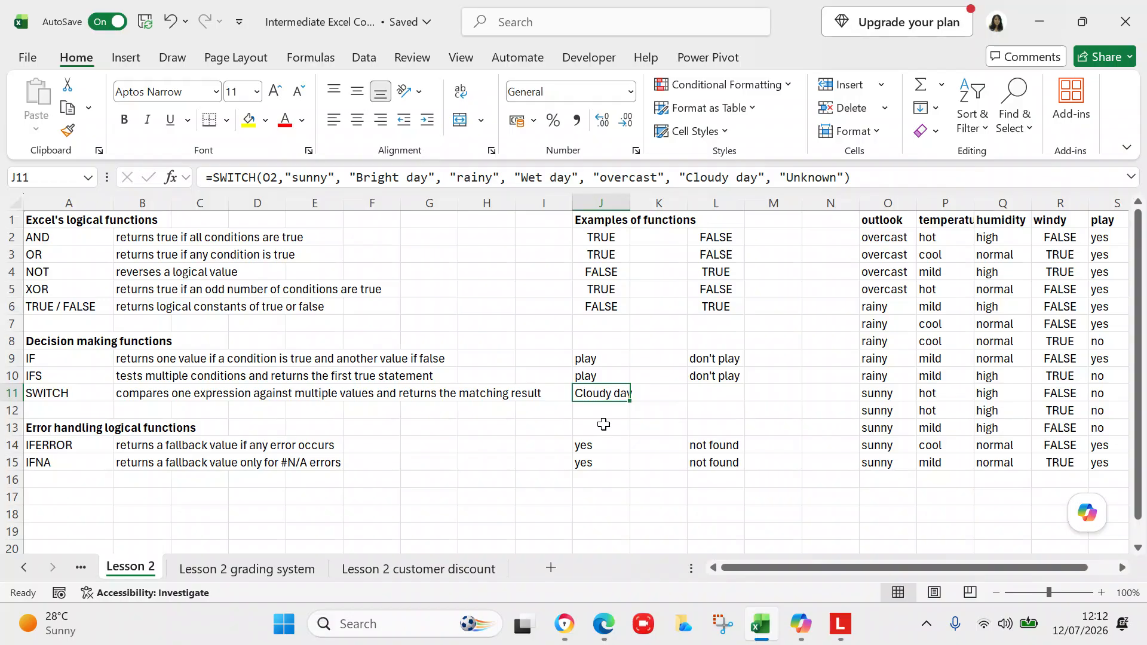
left_click(706, 392)
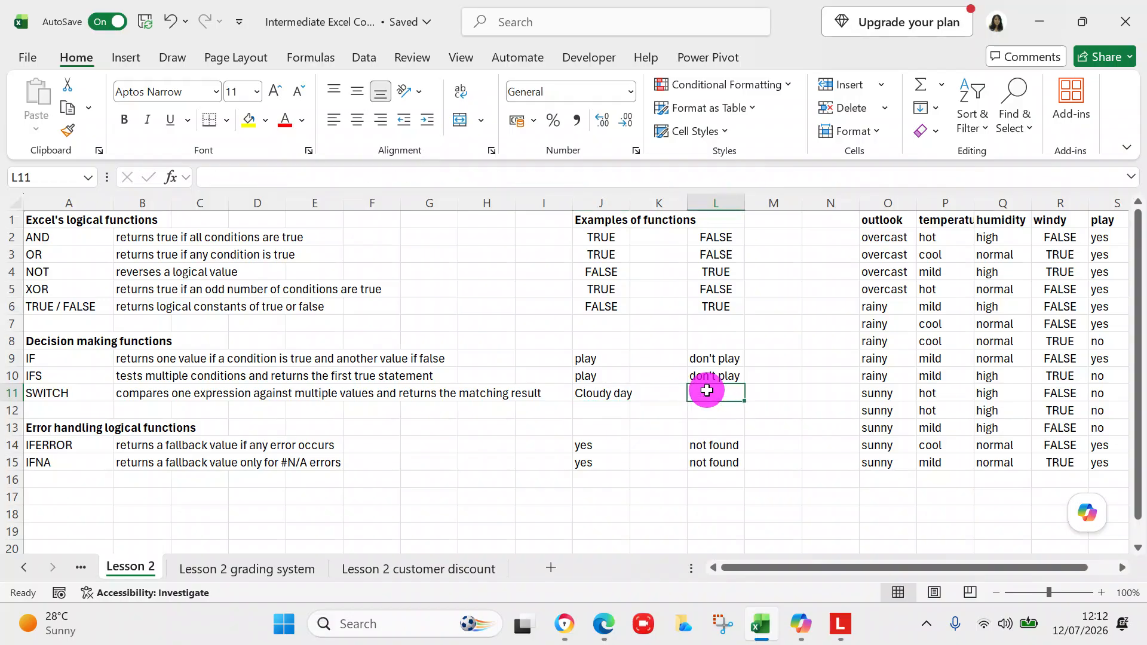
left_click(608, 394)
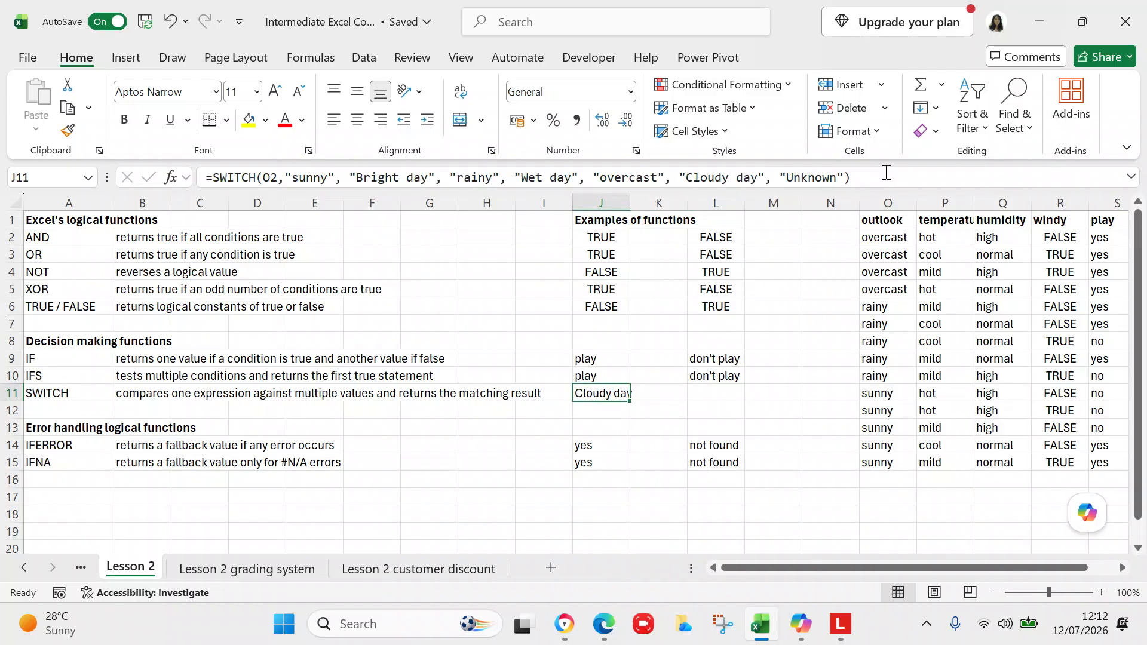
Step: Copy the SWITCH formula from J11 into L11 and point its expression to cell O16
left_click(886, 172)
key("ctrl+shift+Left")
key("ctrl+shift+Left")
key("ctrl+shift+Left")
key("ctrl+shift+Left")
key("ctrl+shift+Left")
key("ctrl+shift+Left")
key("ctrl+shift+Left")
key("ctrl+shift+Left")
key("ctrl+shift+Left")
key("ctrl+shift+Left")
key("ctrl+shift+Left")
key("ctrl+shift+Left")
key("ctrl+shift+Left")
key("ctrl+shift+Left")
key("ctrl+shift+Left")
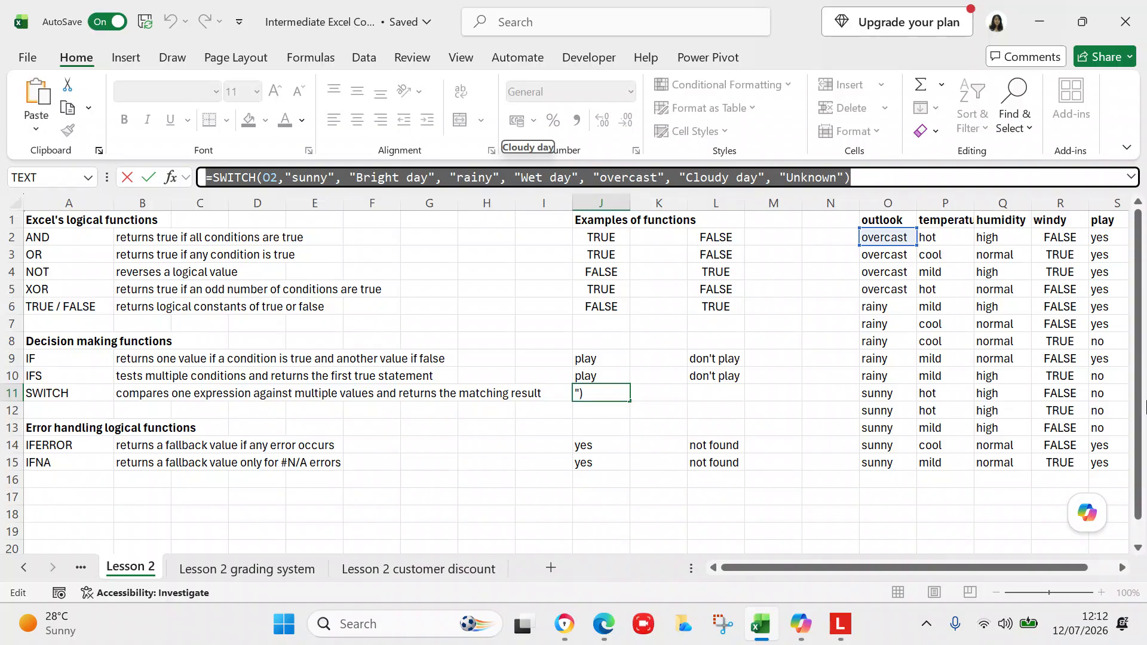
key("Escape")
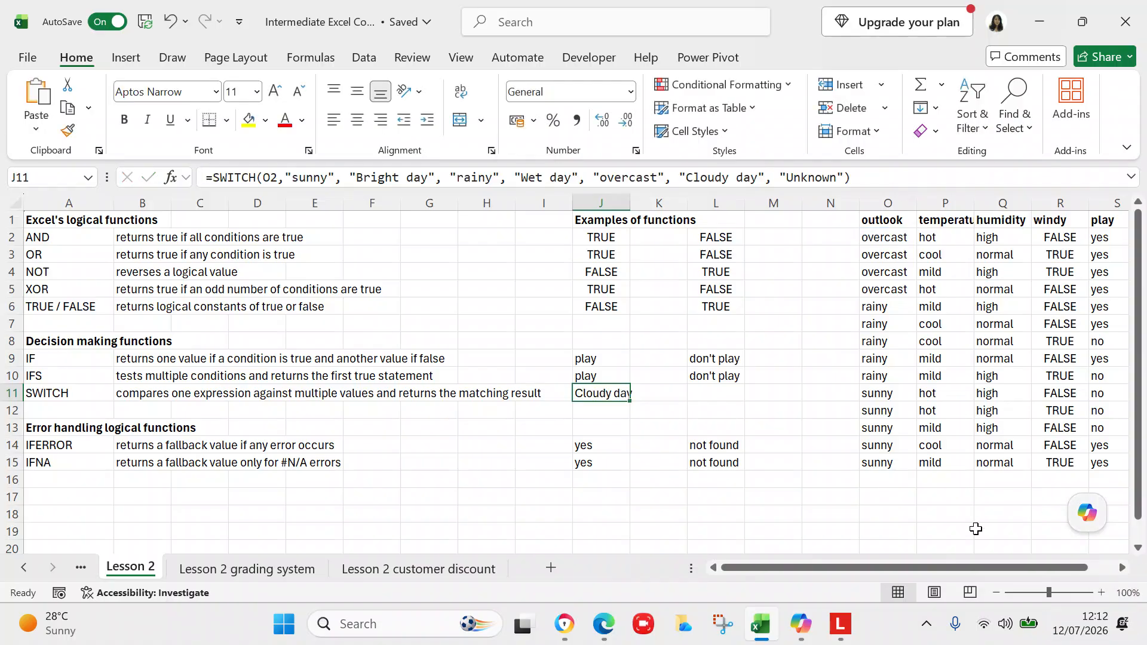
left_click(724, 397)
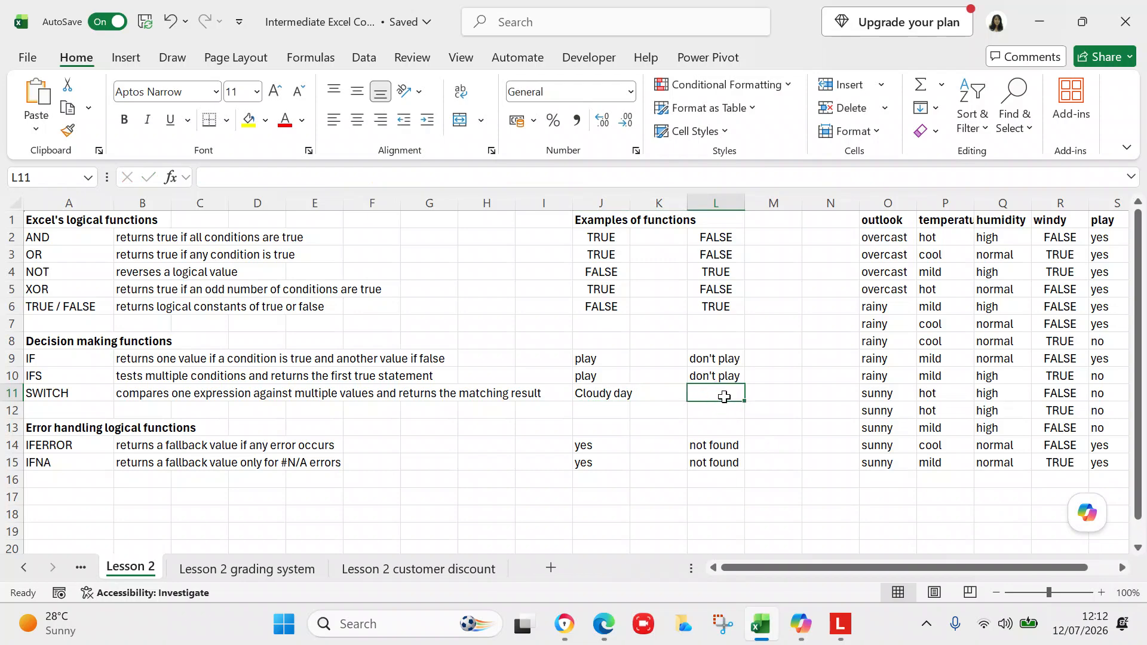
key("ctrl+v")
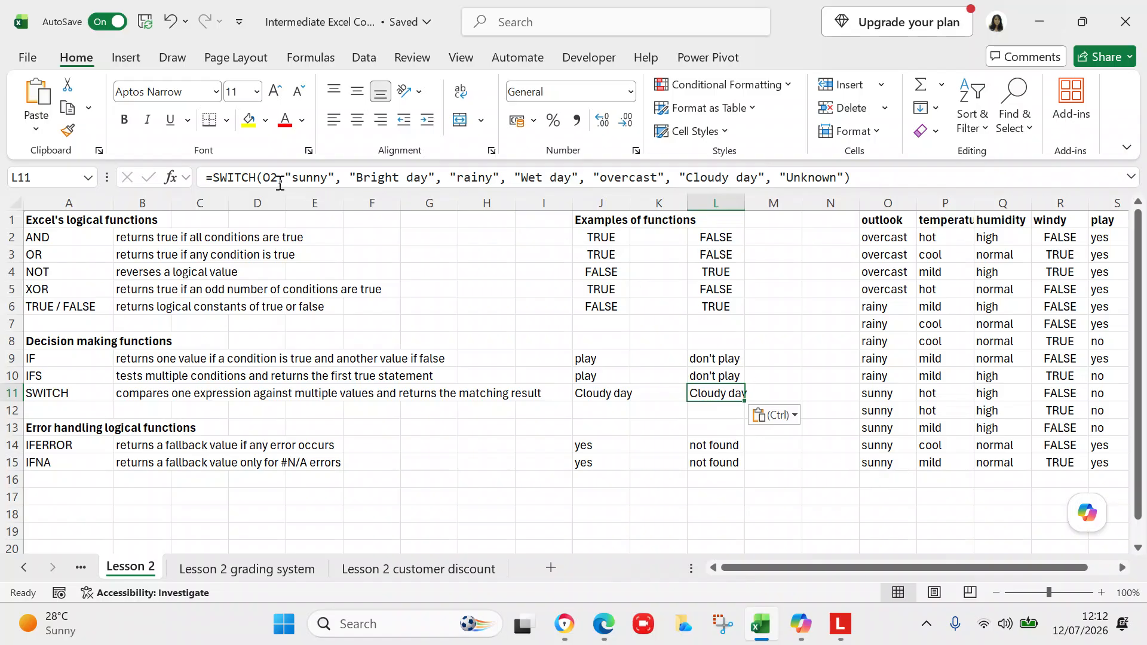
left_click(279, 179)
key("BackSpace")
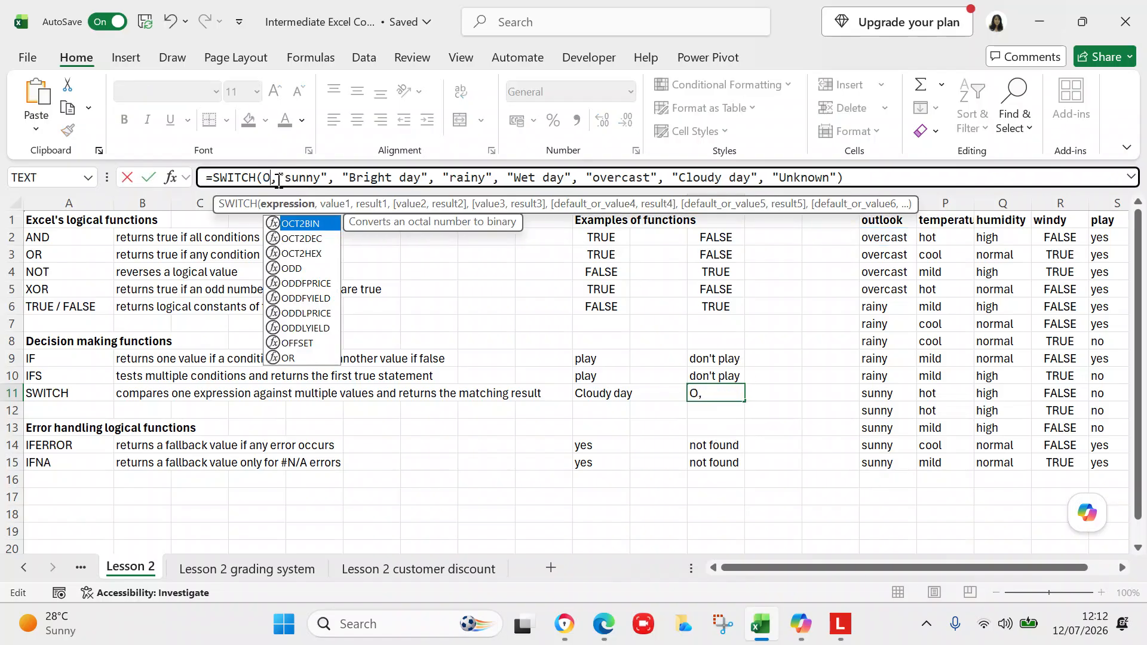
type("16")
key("Return")
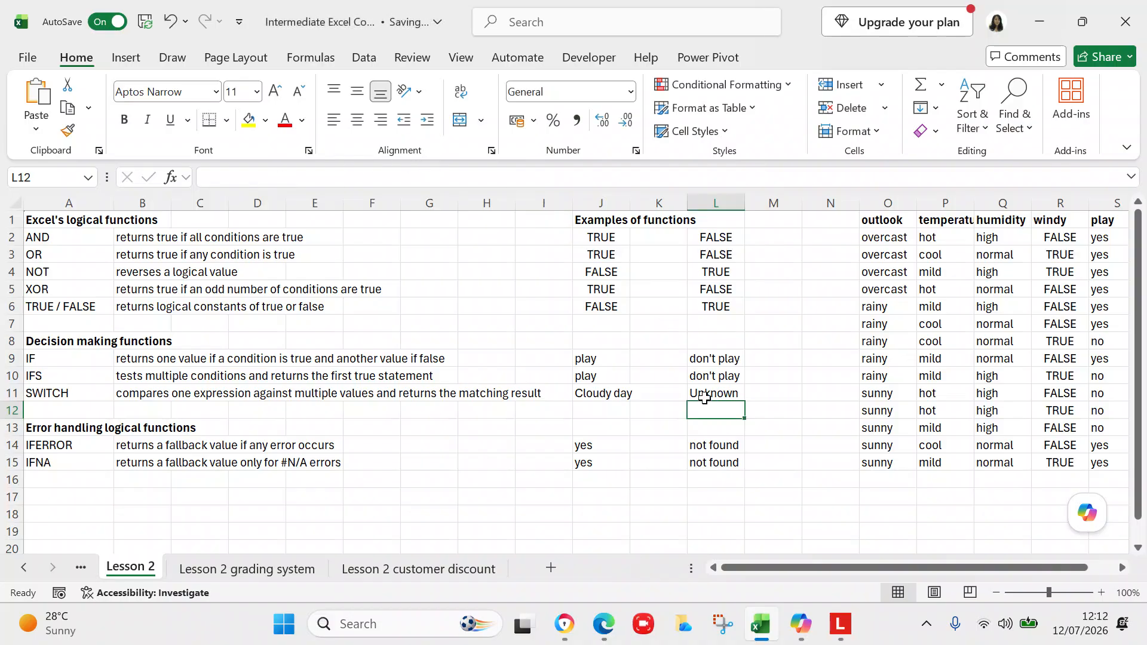
Step: Examine the SWITCH result in L11 and the IFERROR and IFNA formulas in J14, L14, J15 and L15
left_click(706, 396)
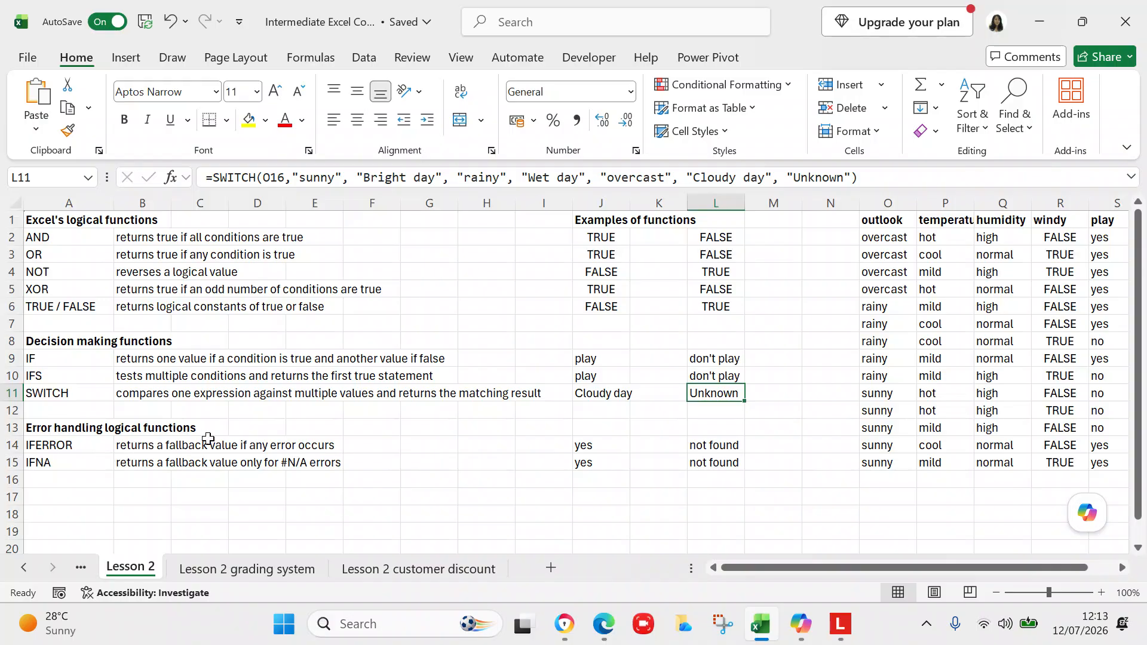
left_click(584, 443)
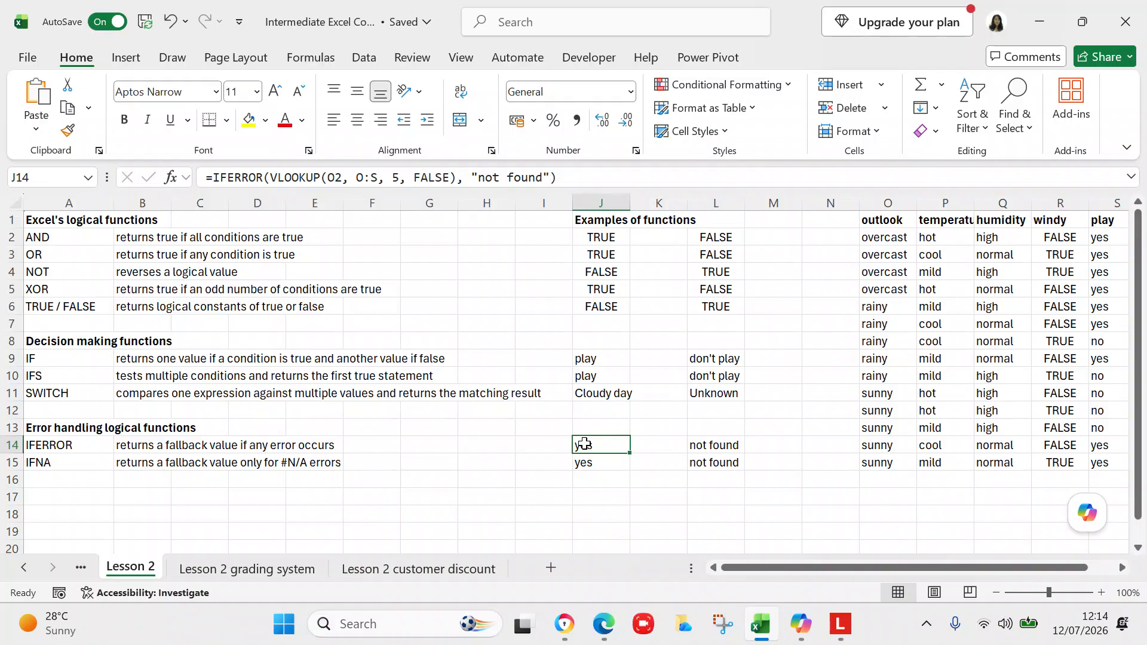
left_click(697, 445)
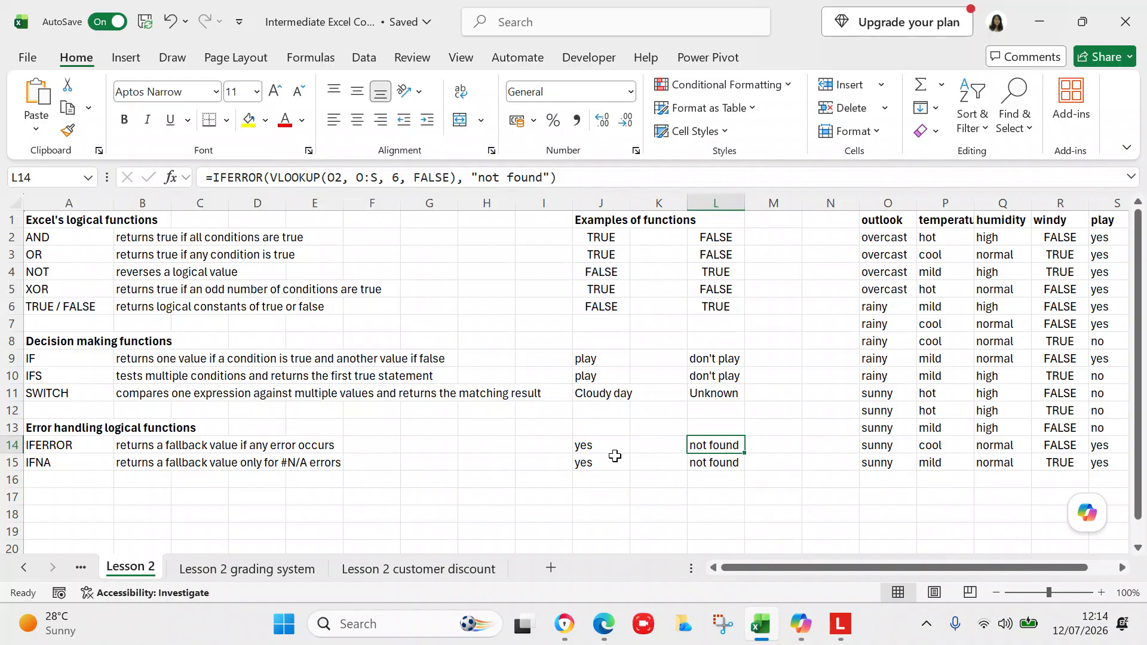
left_click(607, 461)
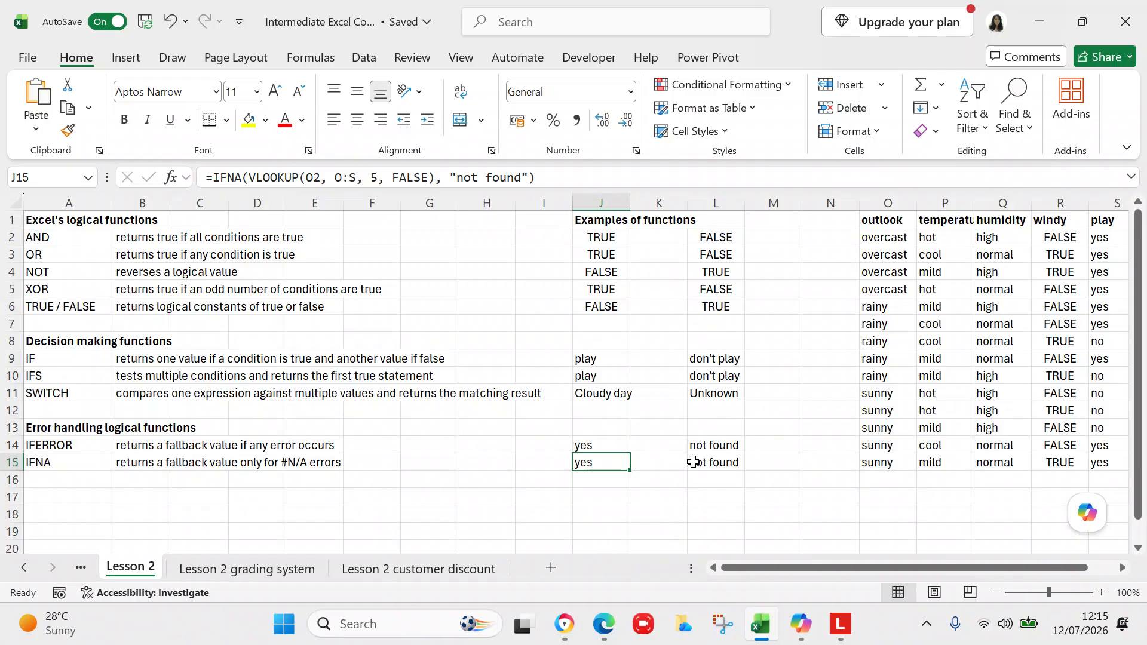
left_click(692, 461)
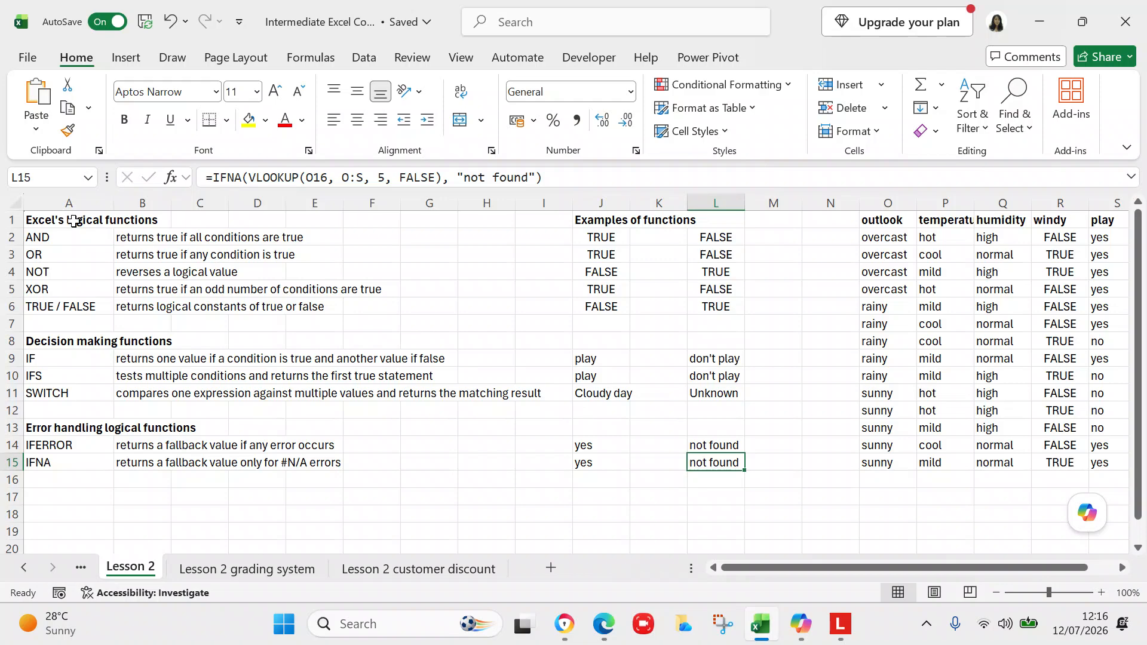
Step: Rename the A1 heading to "Logical functions"
double_click(68, 218)
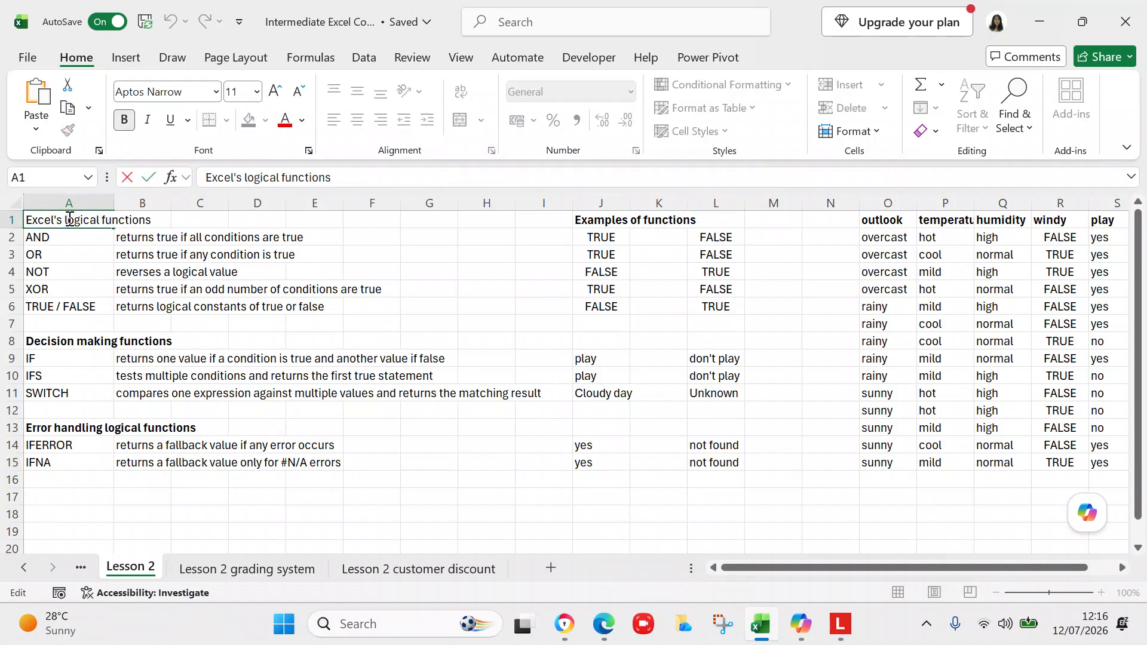
key("BackSpace")
key("BackSpace")
key("BackSpace")
key("BackSpace")
key("BackSpace")
key("BackSpace")
key("BackSpace")
key("BackSpace")
key("BackSpace")
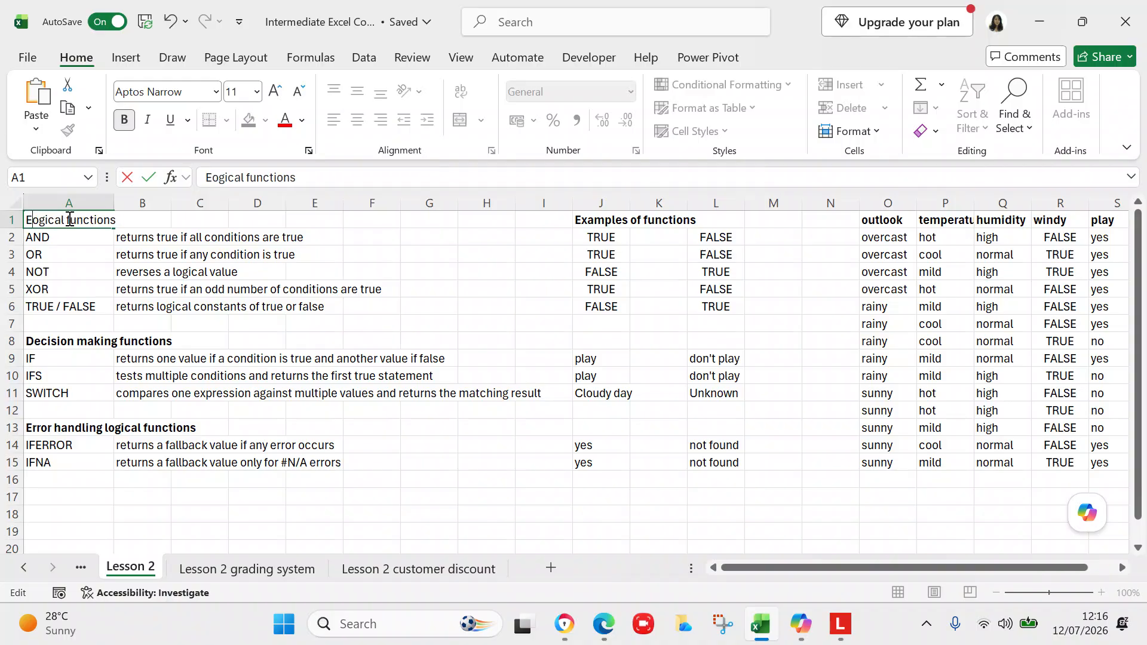
type("L")
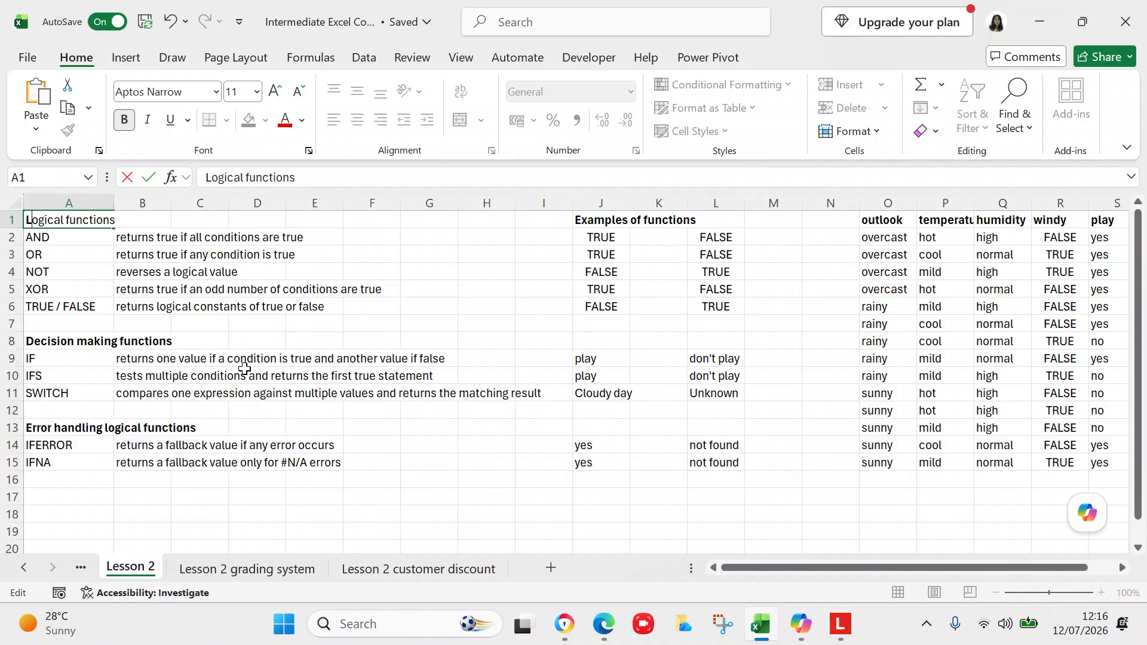
left_click(392, 514)
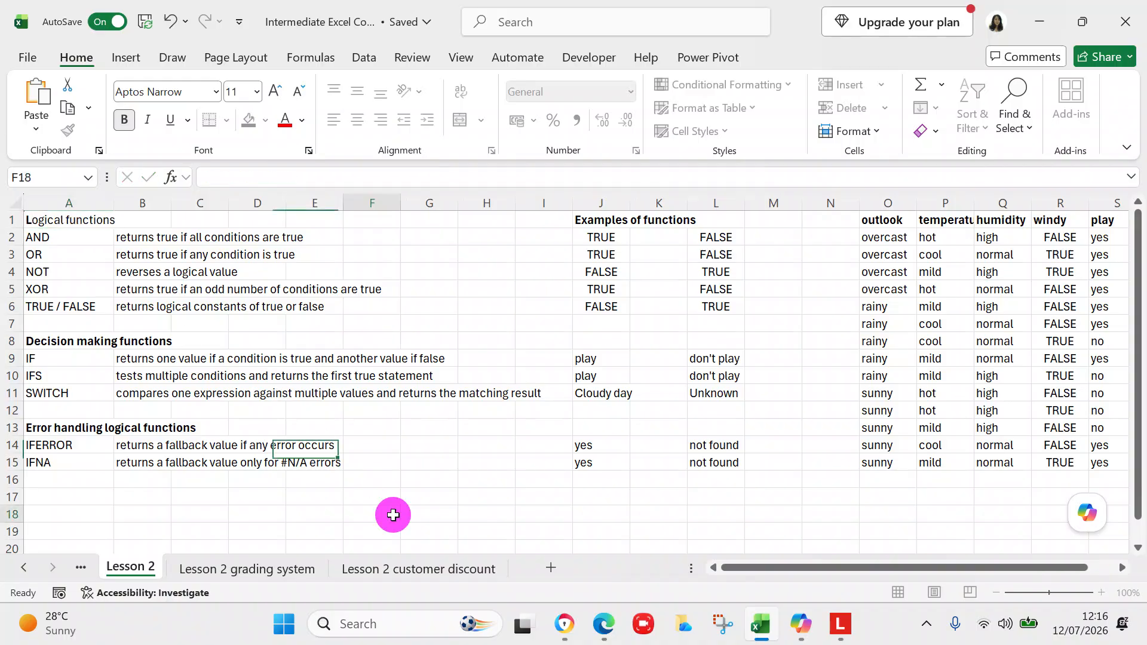
Step: On the Lesson 2 grading system sheet, fill the IFS grade formula from C2 down through C12
left_click(287, 577)
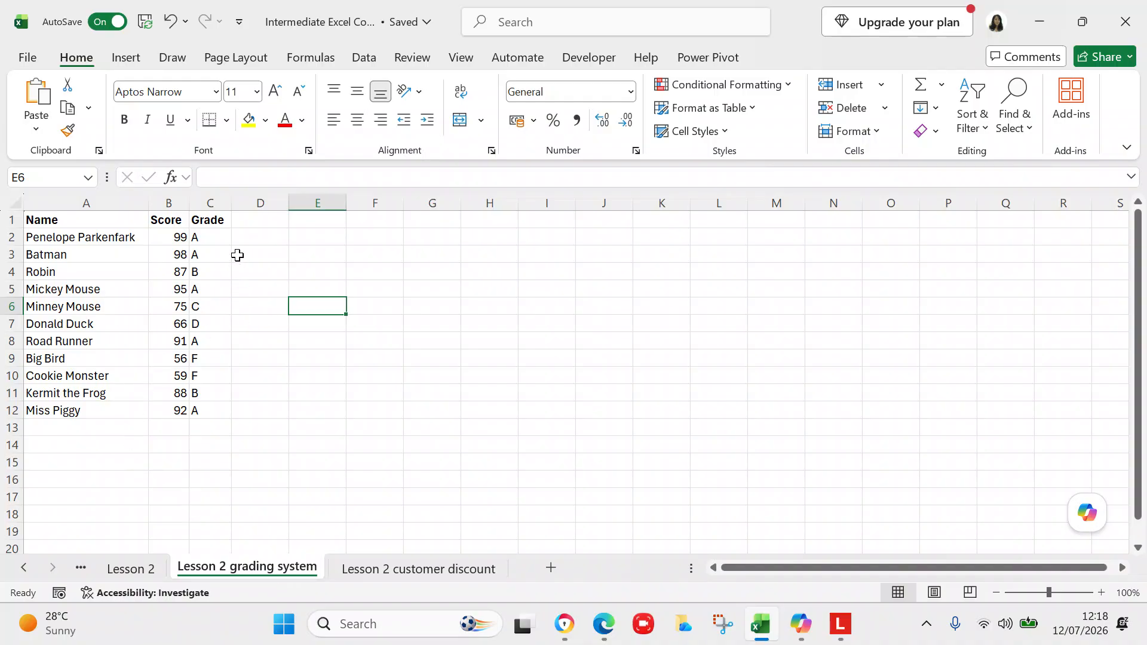
left_click(225, 235)
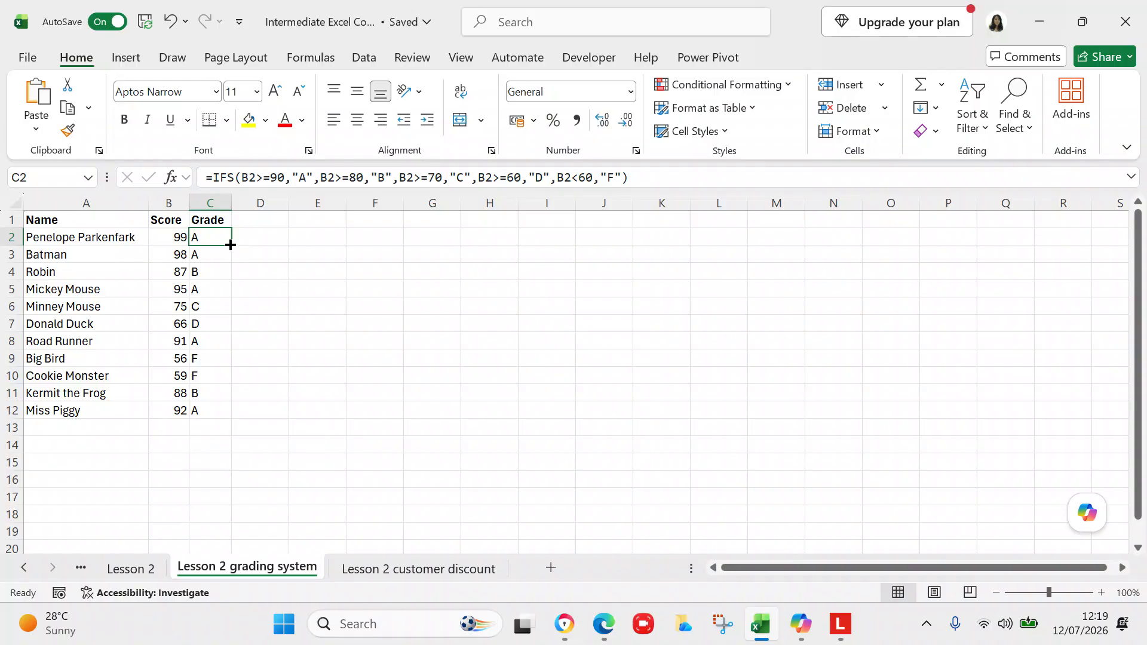
left_click_drag(230, 245, 215, 412)
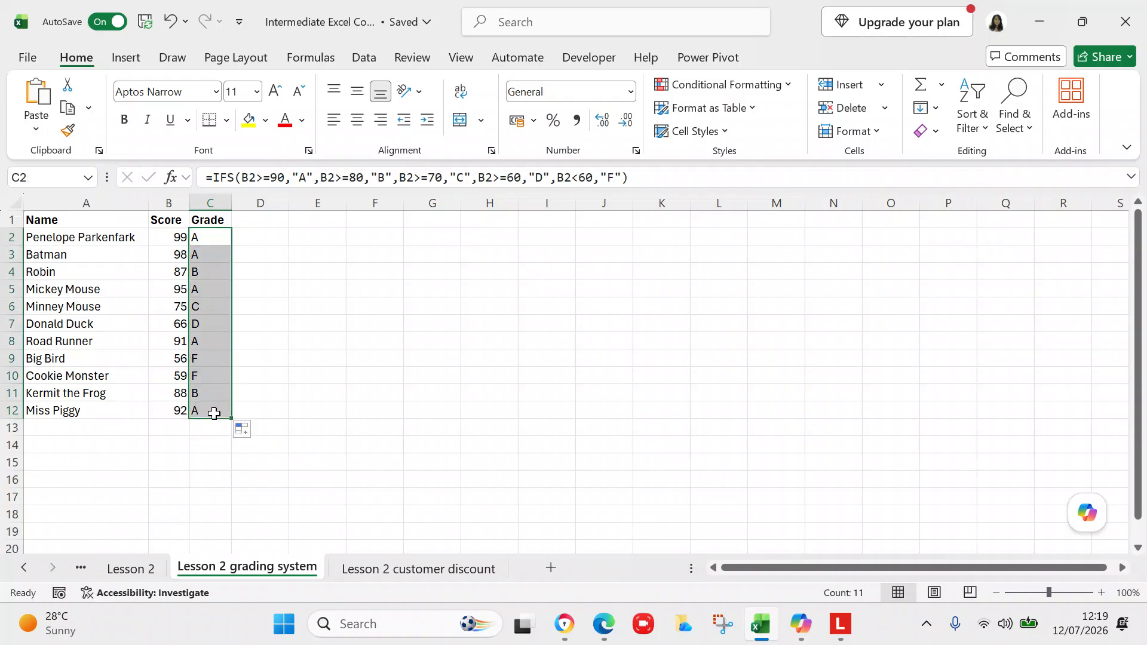
left_click(291, 406)
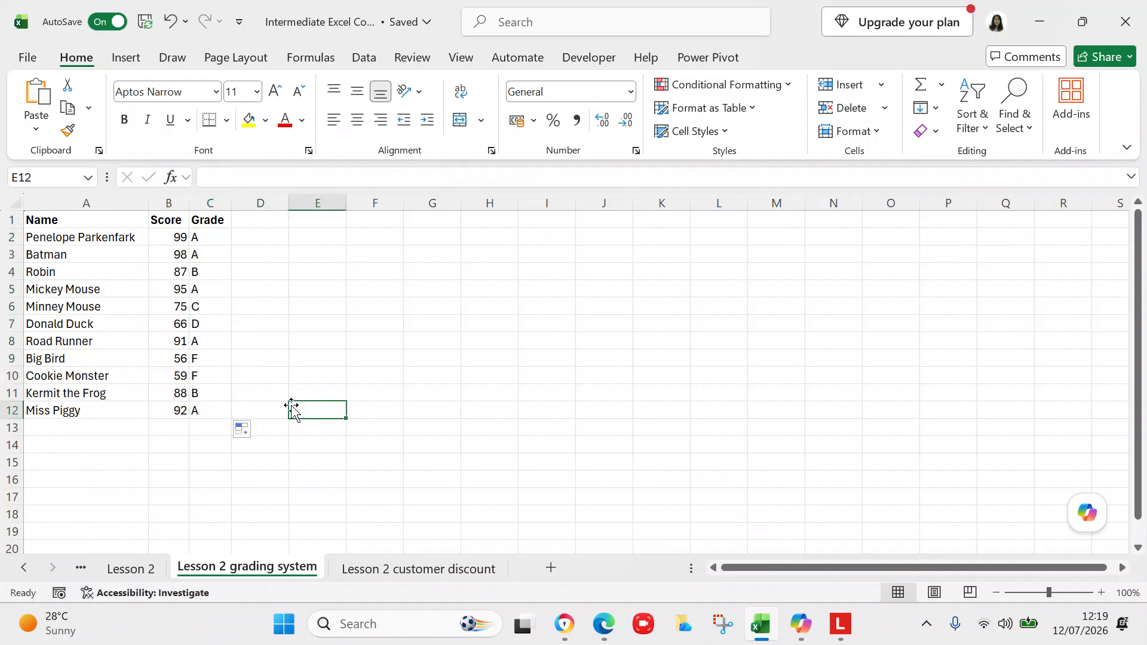
Step: Examine the copied IFS formulas in the Grade column, checking their cell references row by row
left_click(209, 253)
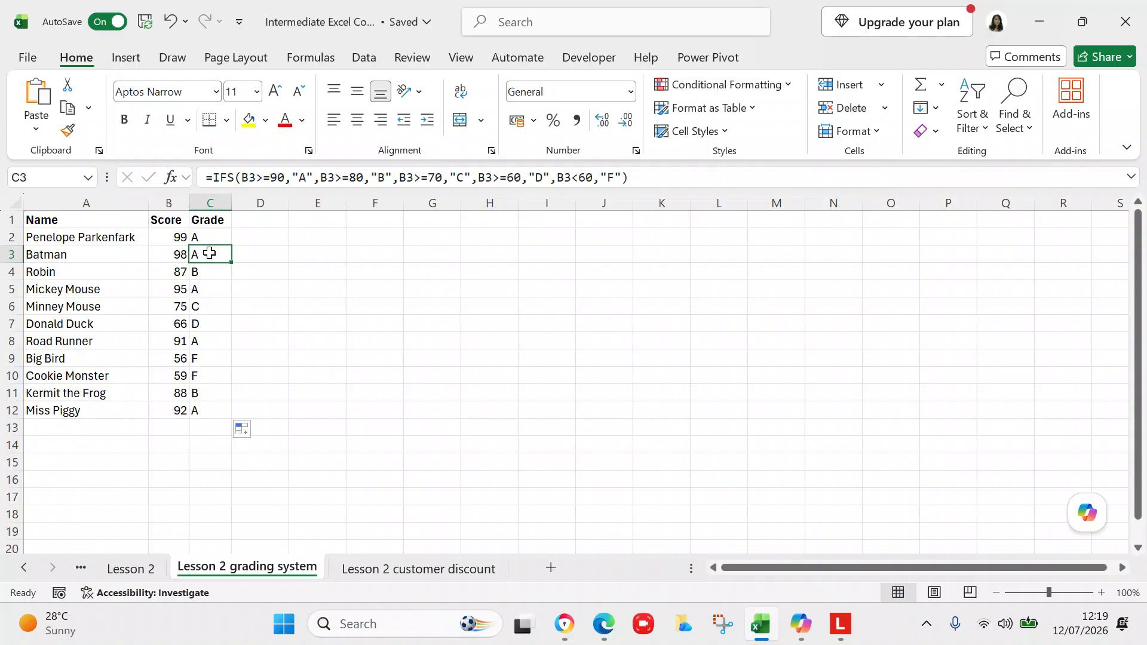
left_click(205, 237)
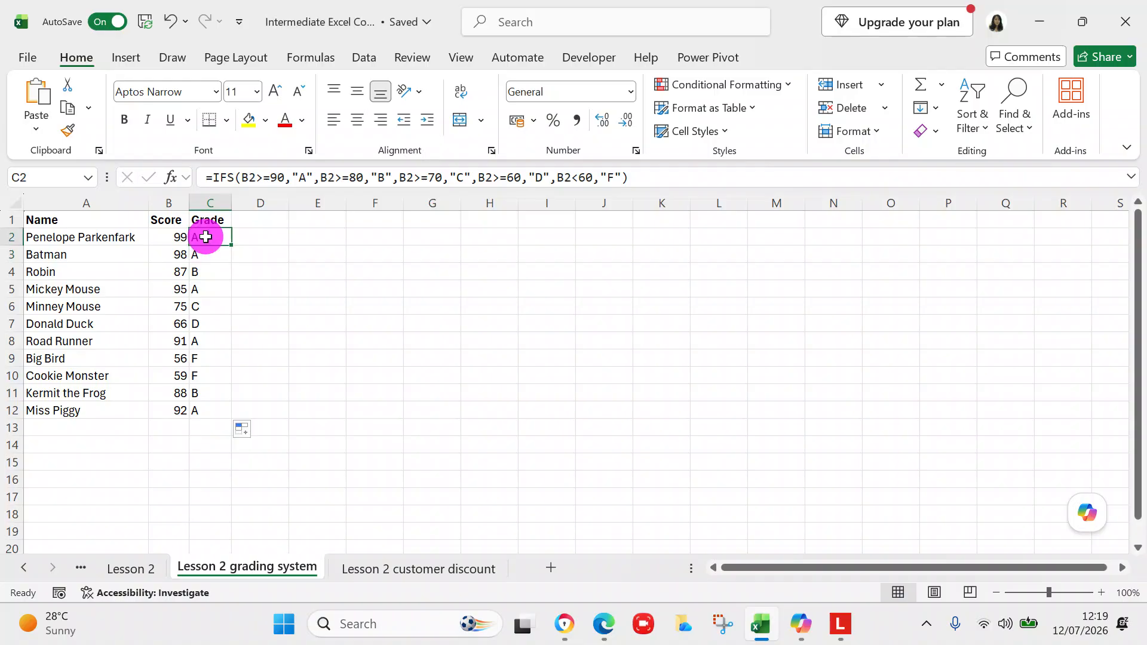
left_click(206, 250)
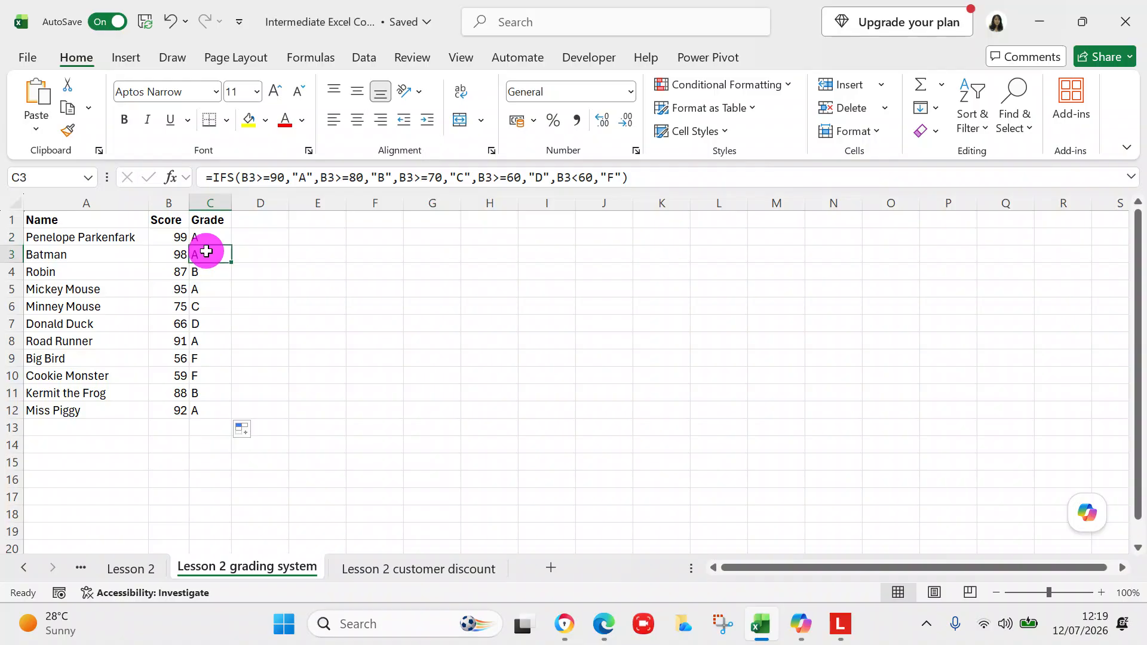
key("Down")
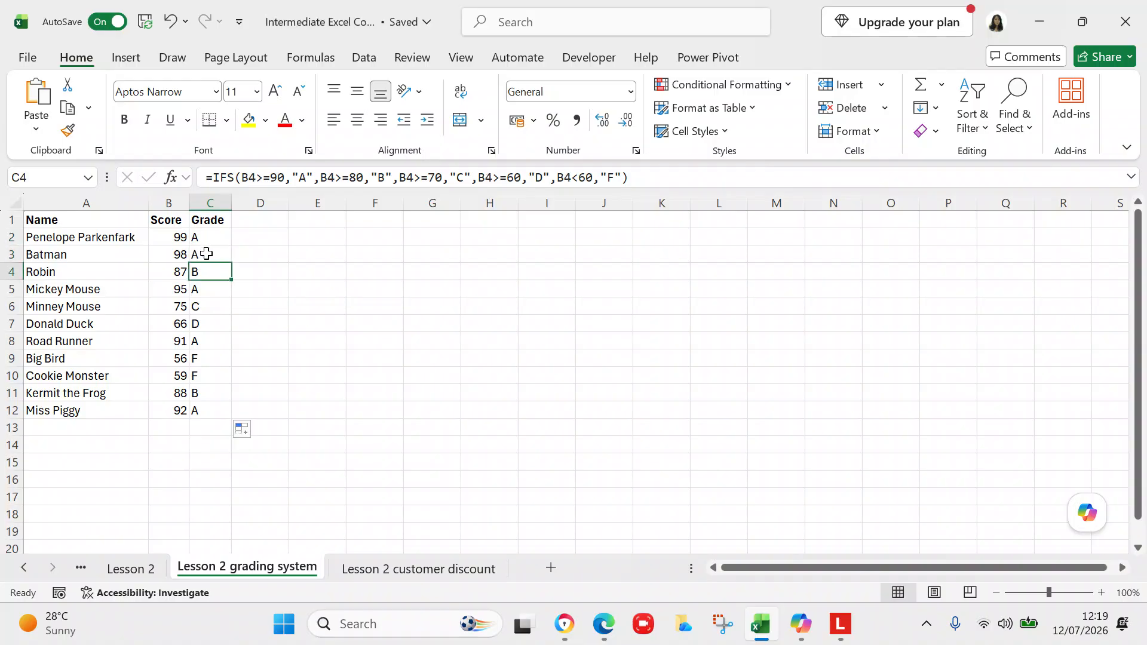
left_click(198, 405)
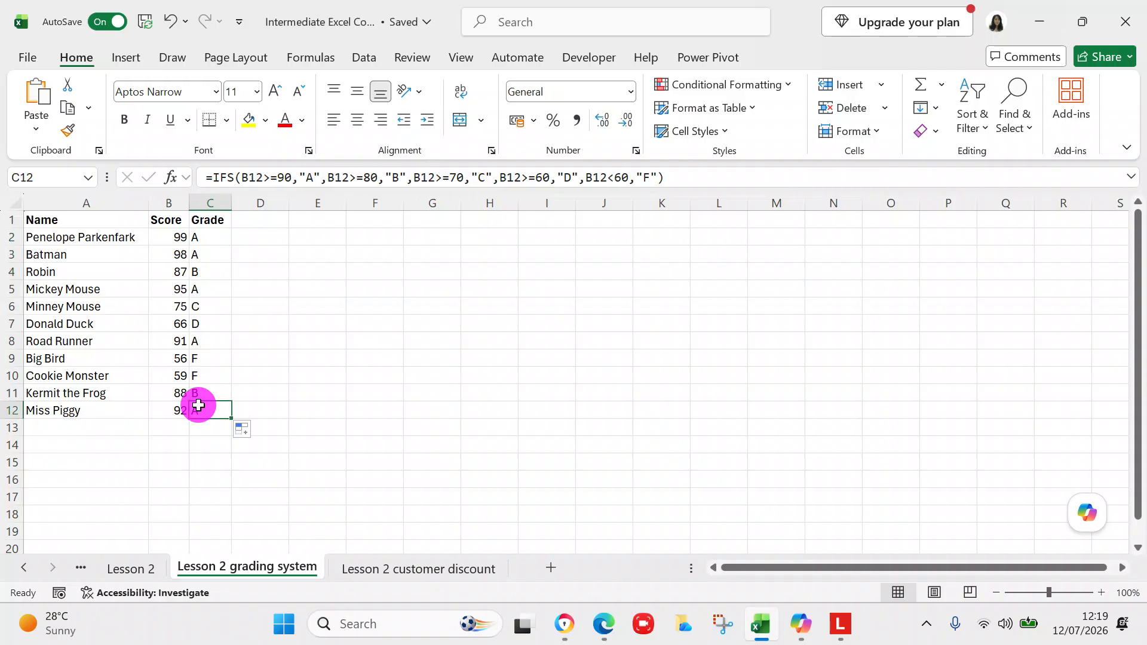
left_click(297, 449)
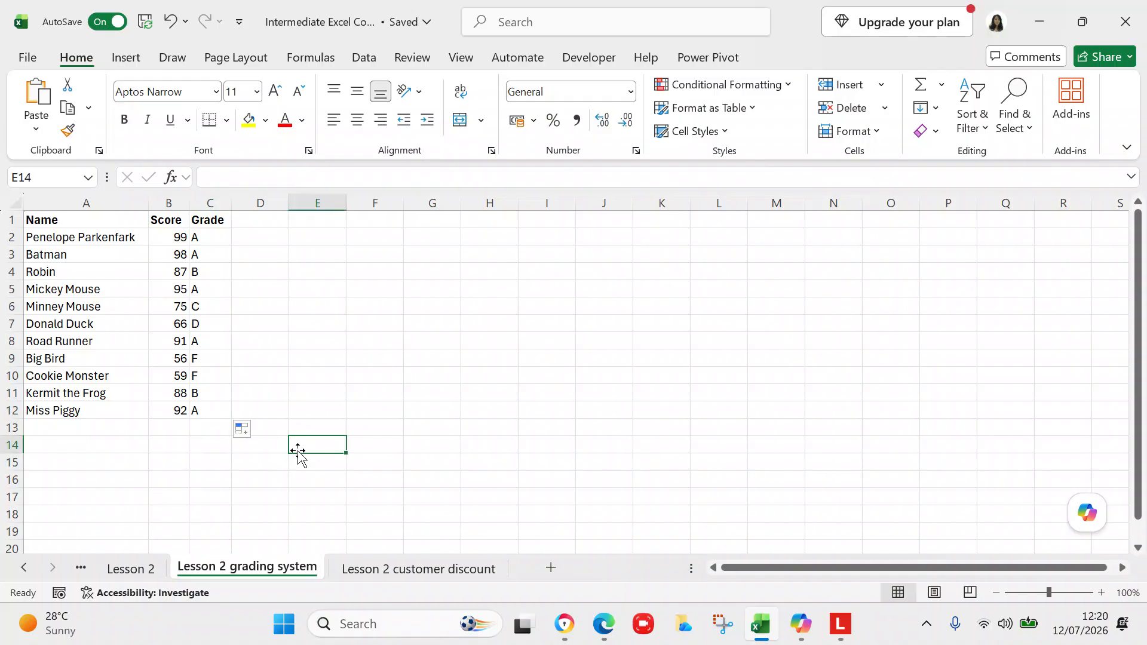
Step: On the Lesson 2 customer discount sheet, fill the IF/AND discount formula from D2 down through D12
left_click(385, 568)
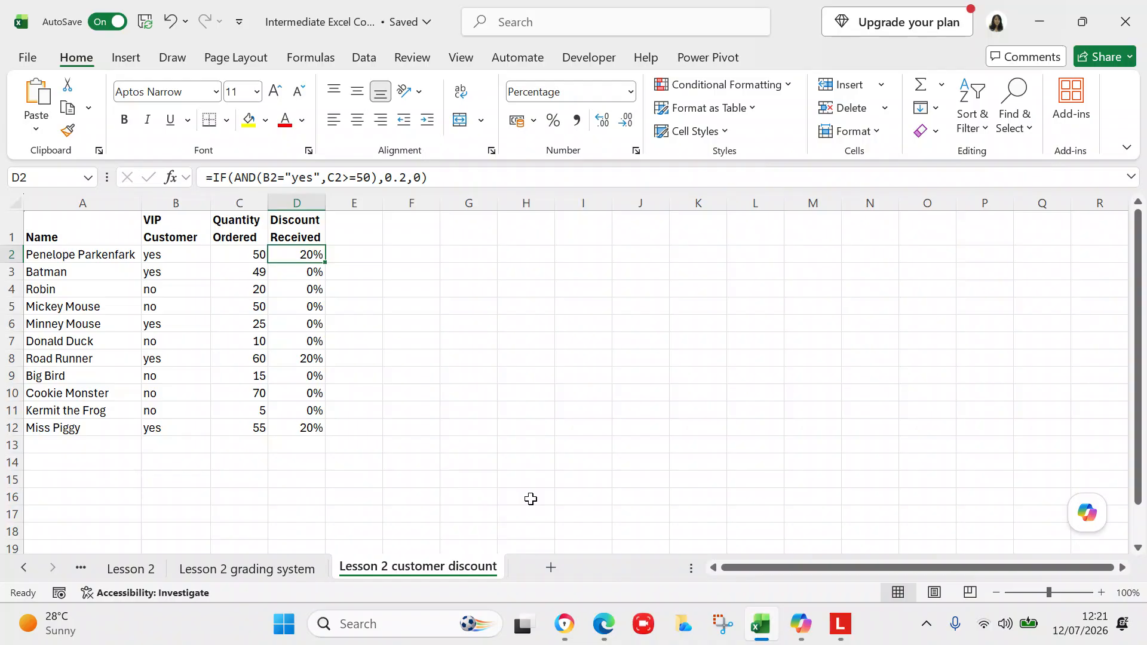
left_click(311, 249)
left_click_drag(326, 263, 323, 431)
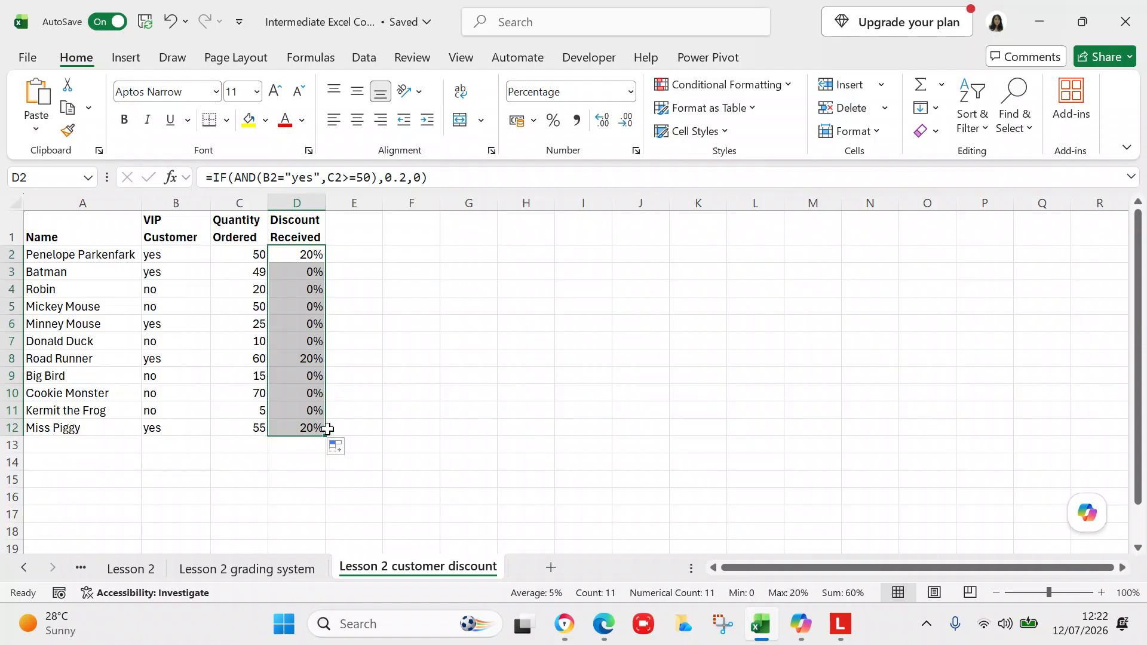
left_click(433, 423)
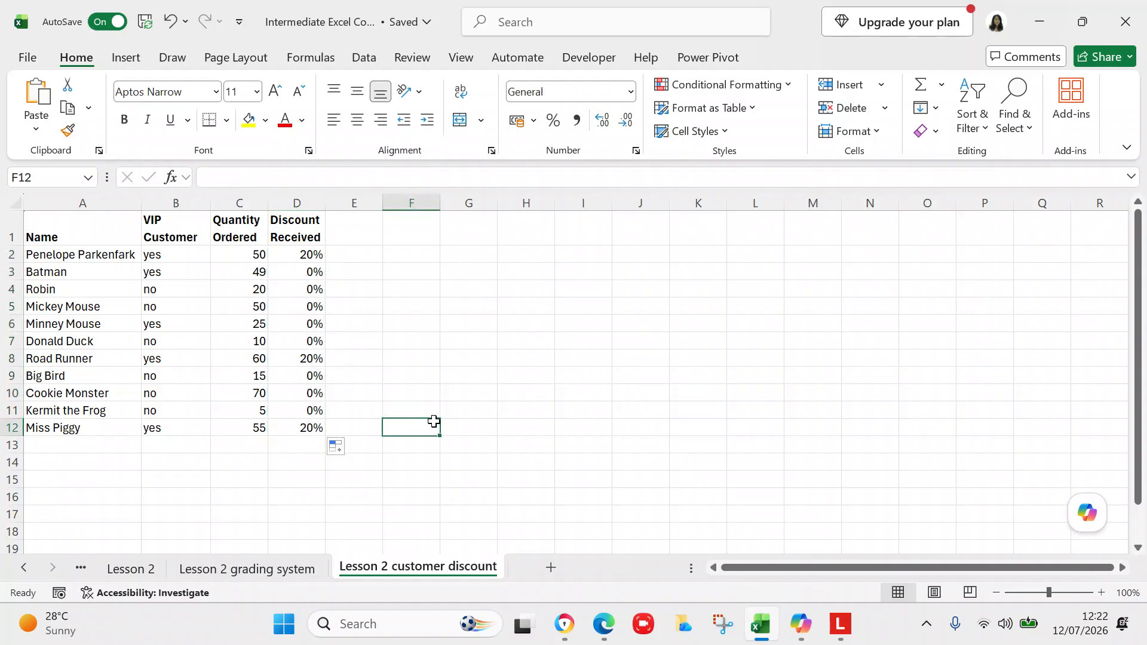
Step: Examine the discount formulas in the Discount Received column, comparing rows 2 and 3
left_click(301, 255)
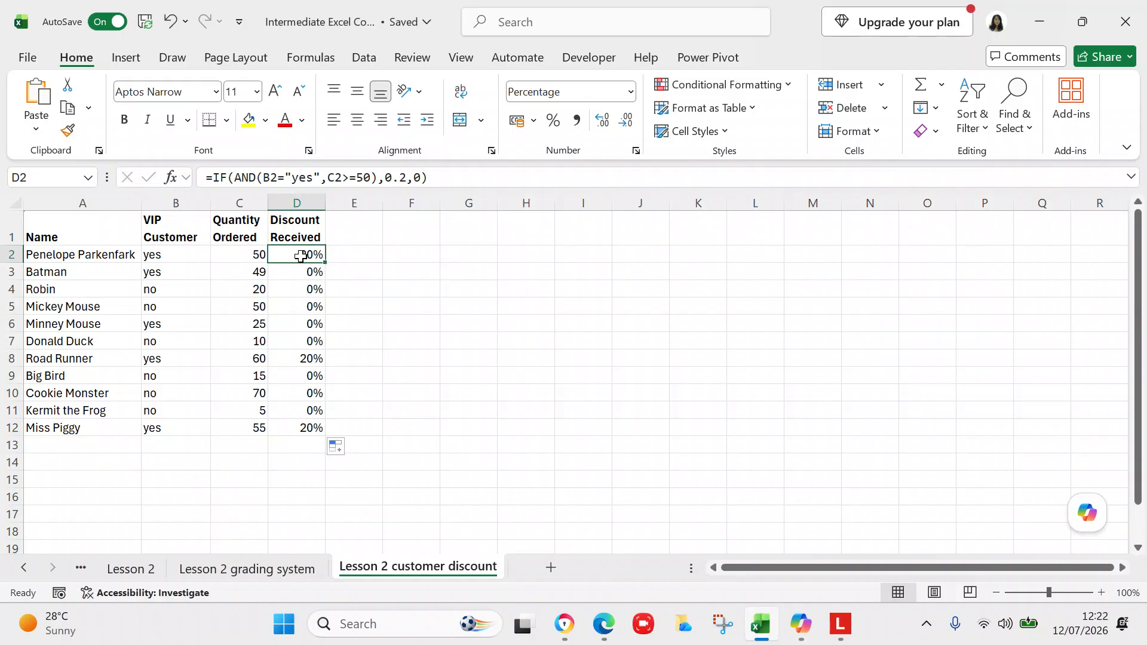
left_click(300, 268)
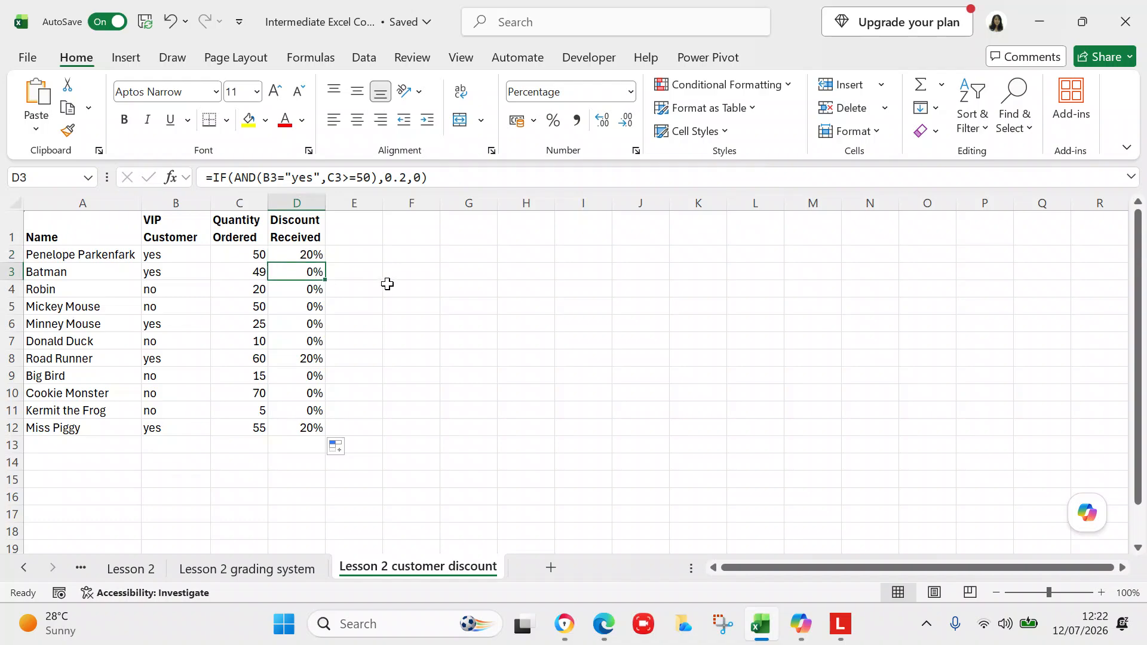
left_click(314, 254)
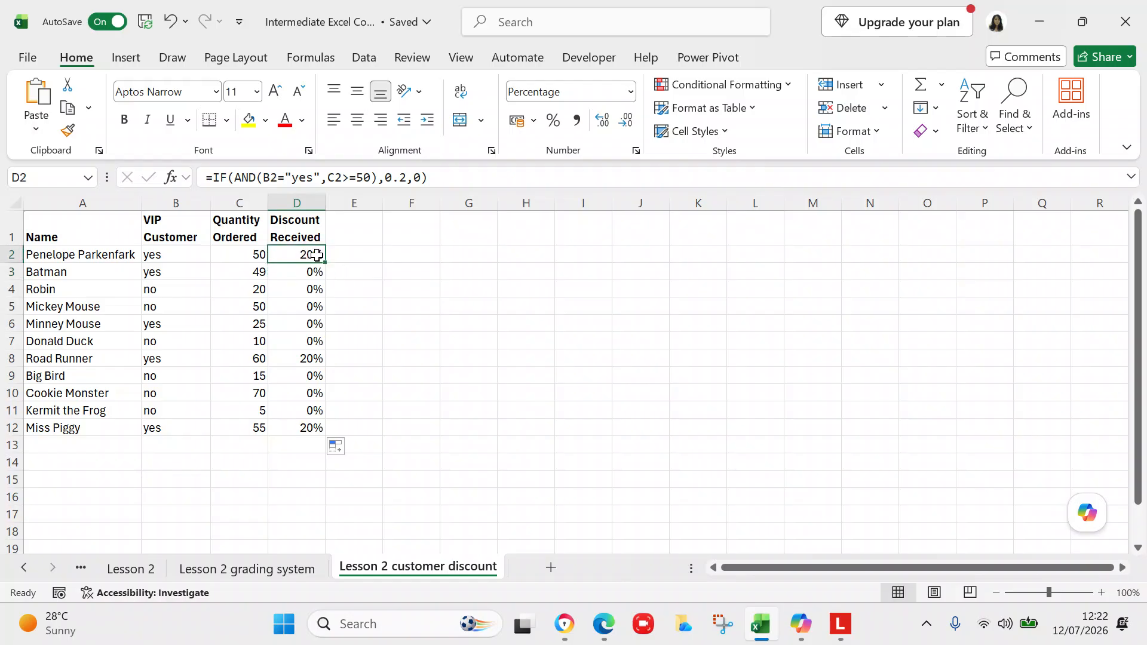
key("Down")
key("Down")
left_click(445, 338)
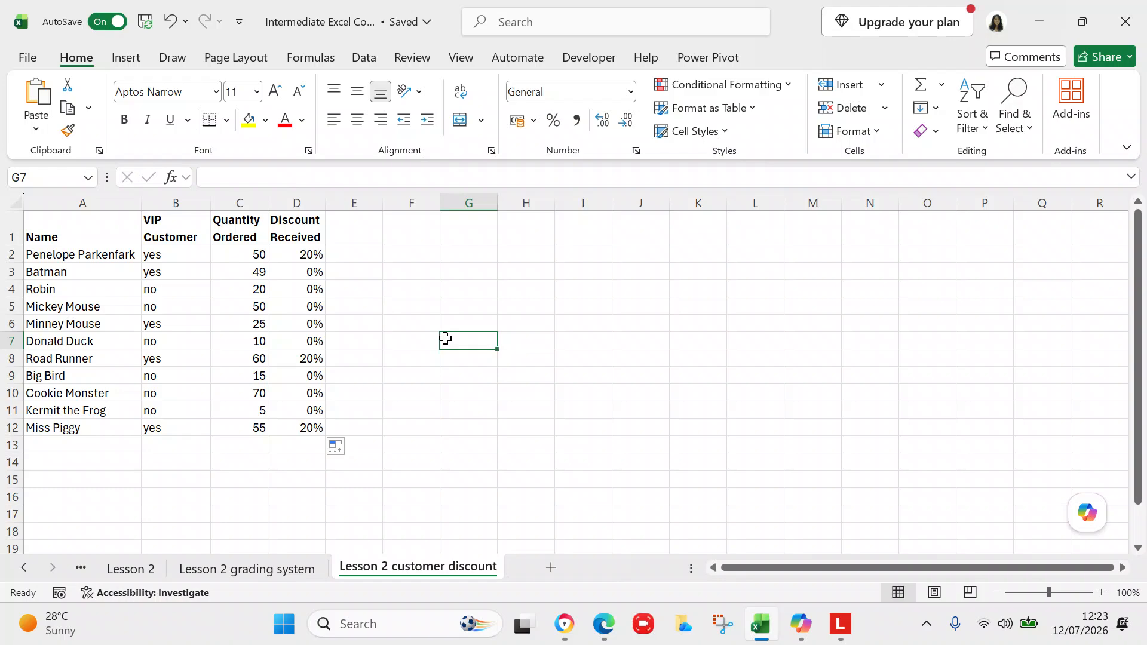
left_click(466, 30)
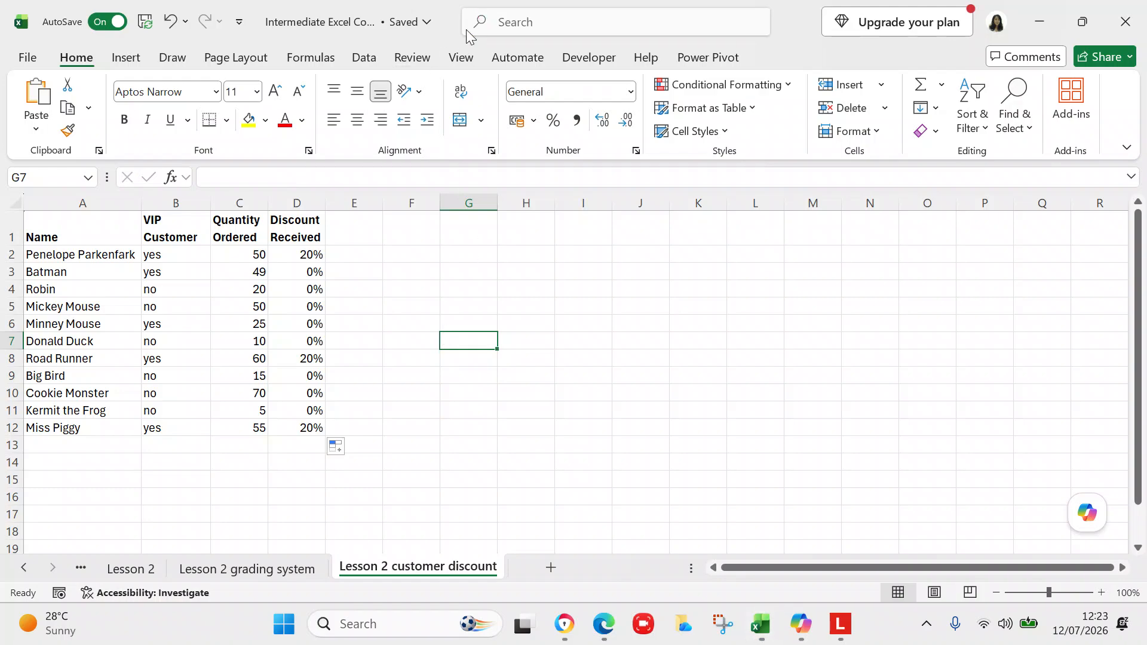